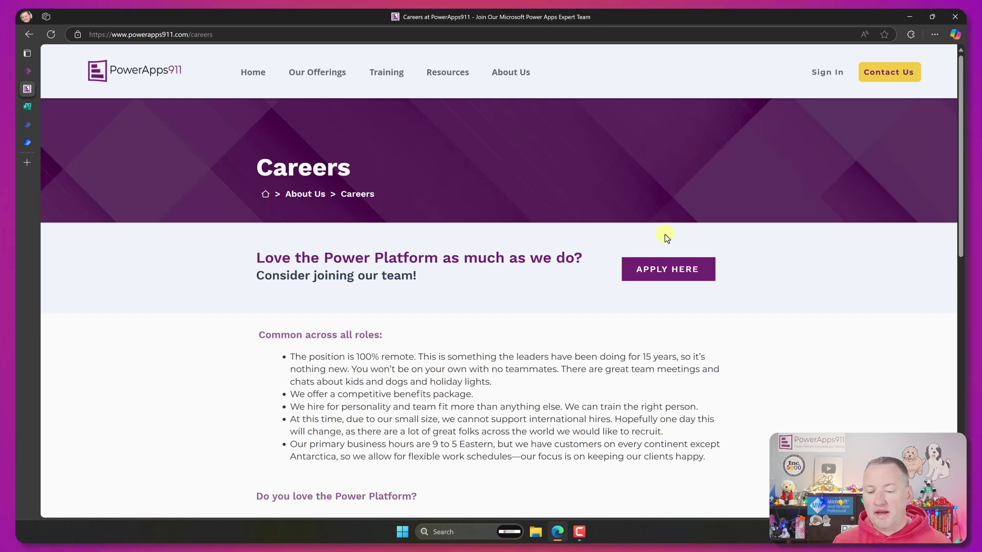
Open the consultant application form from the Careers page and try both No and Yes for the US work eligibility question
{"action": "left_click", "coordinate": [658, 270]}
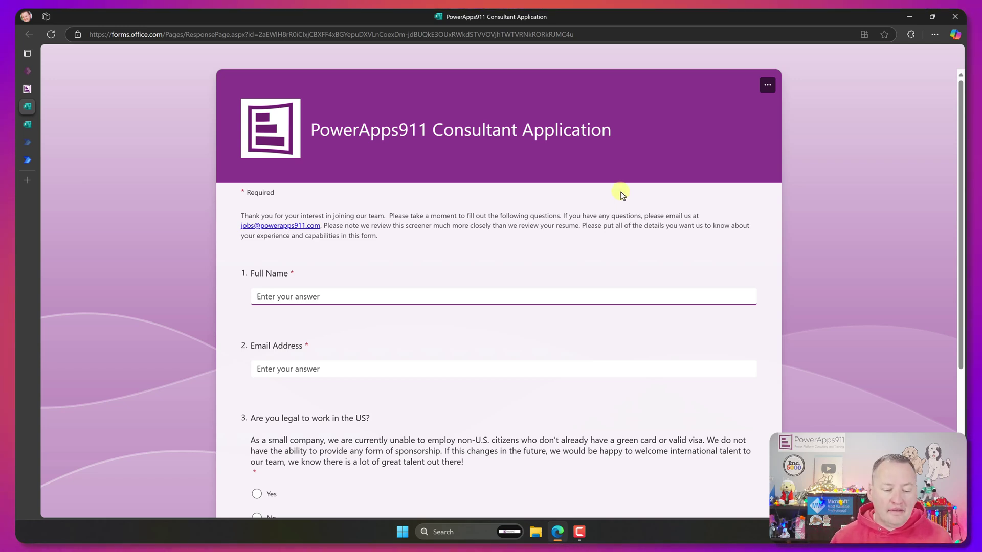
{"action": "scroll", "coordinate": [249, 392], "scroll_direction": "down", "scroll_amount": 2}
{"action": "left_click", "coordinate": [257, 419]}
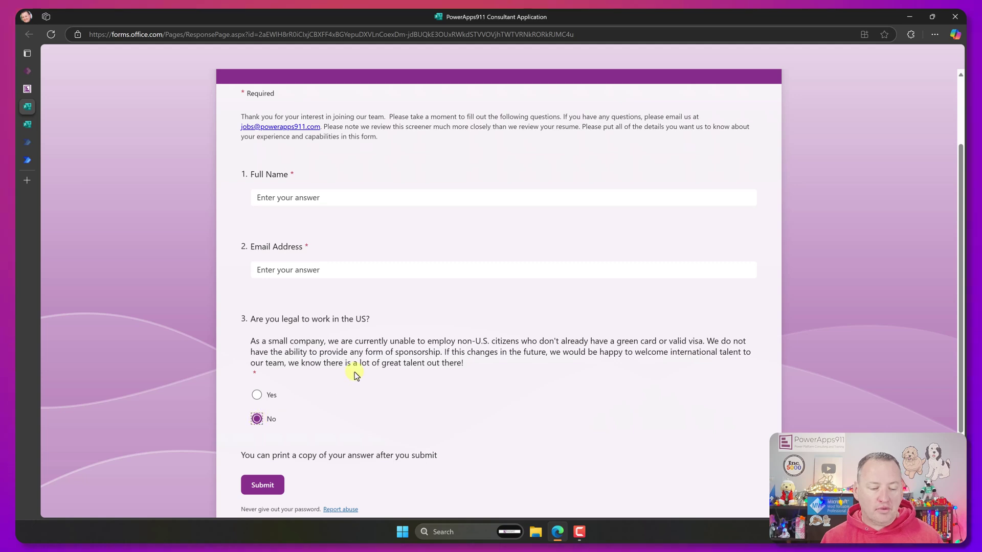
{"action": "scroll", "coordinate": [337, 358], "scroll_direction": "down", "scroll_amount": 5}
{"action": "key", "text": "Up"}
Review the application form's questions from current state of residence through the LinkedIn profile and closing comments
{"action": "scroll", "coordinate": [346, 260], "scroll_direction": "down", "scroll_amount": 3}
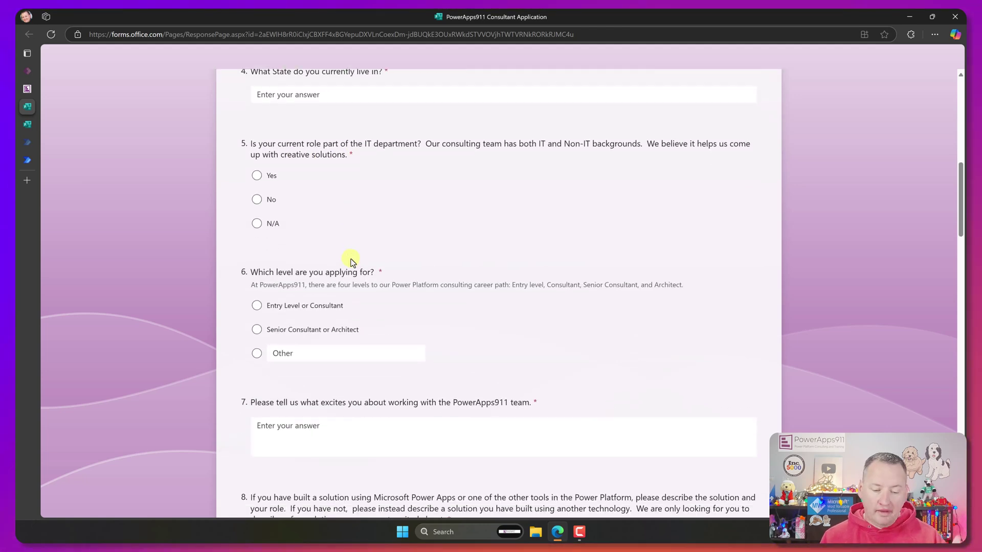
{"action": "scroll", "coordinate": [345, 230], "scroll_direction": "down", "scroll_amount": 3}
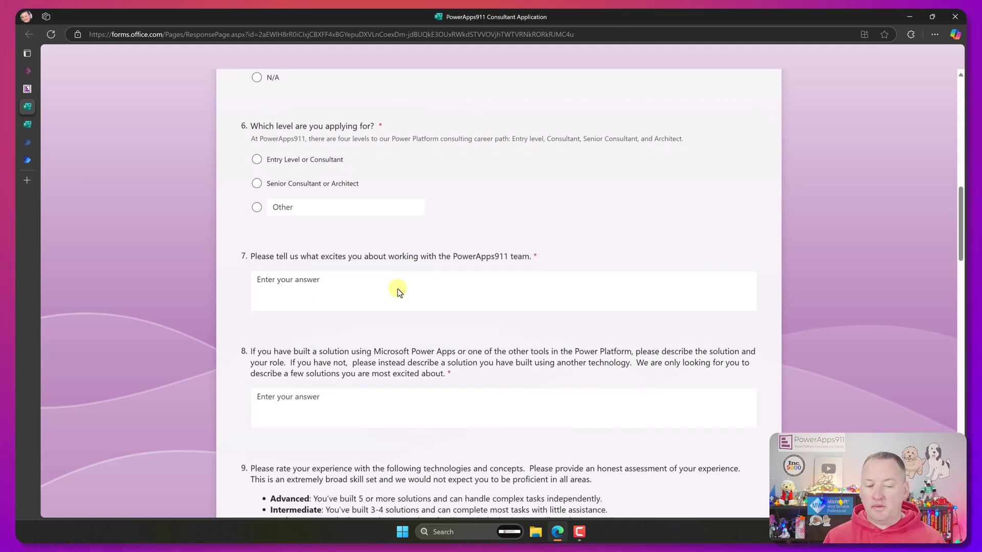
{"action": "left_click", "coordinate": [394, 288]}
{"action": "scroll", "coordinate": [354, 200], "scroll_direction": "down", "scroll_amount": 6}
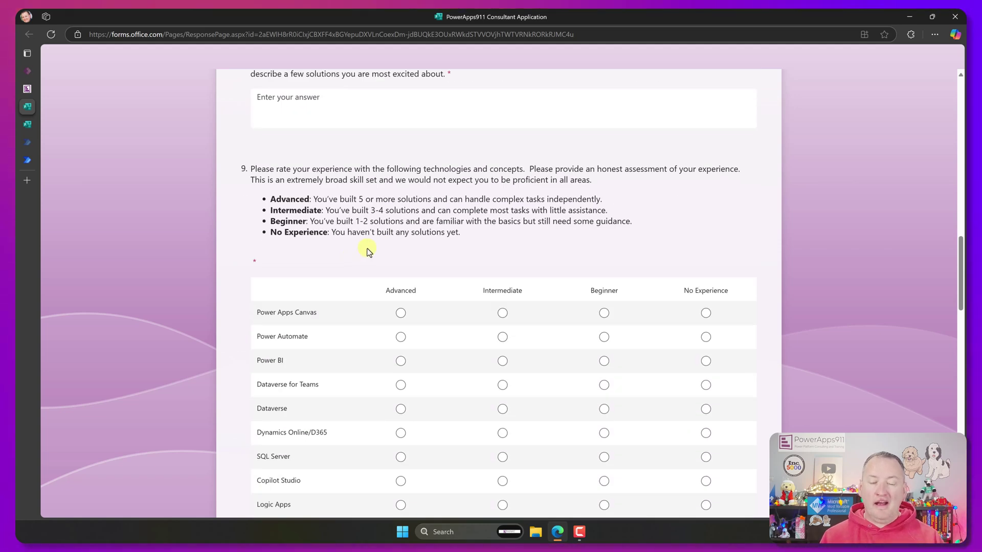
{"action": "scroll", "coordinate": [365, 253], "scroll_direction": "down", "scroll_amount": 17}
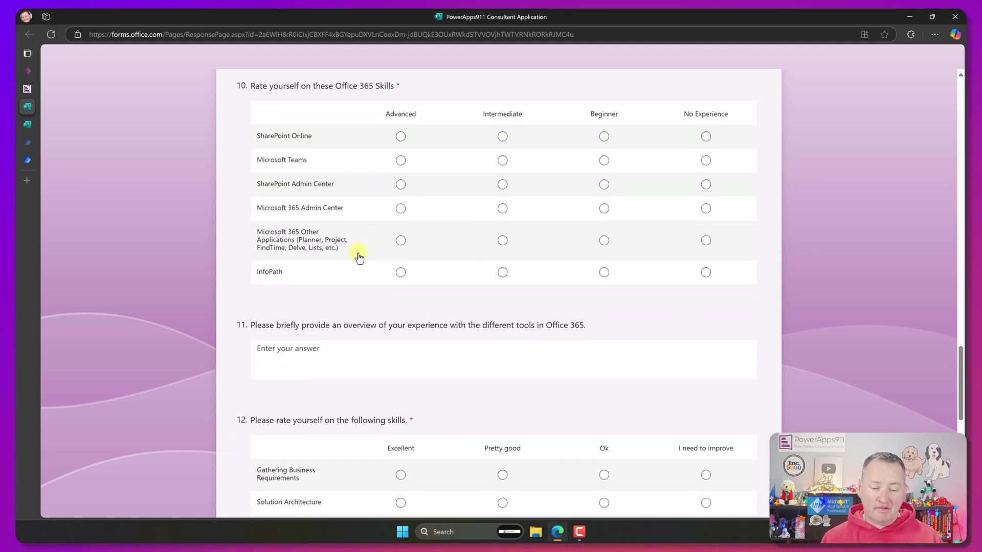
{"action": "scroll", "coordinate": [355, 261], "scroll_direction": "down", "scroll_amount": 3}
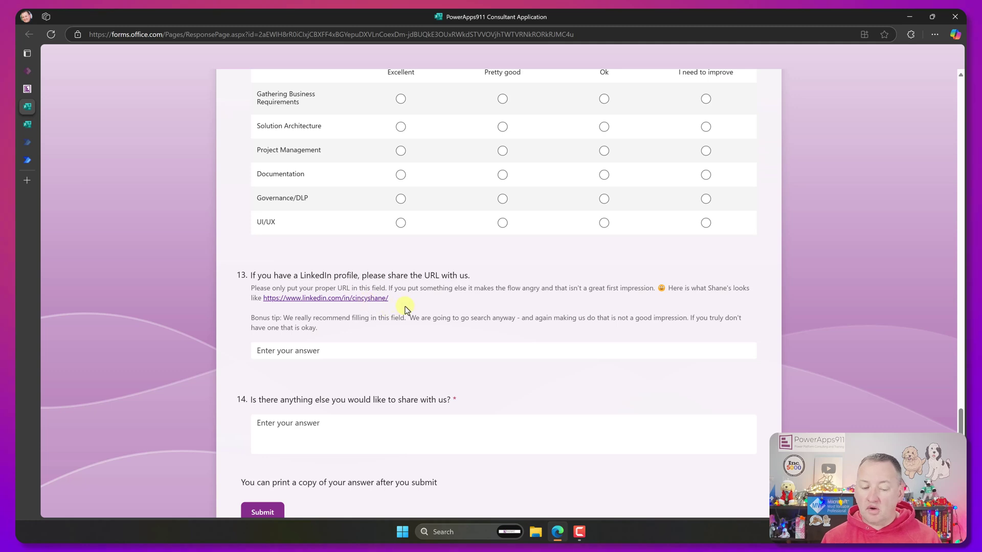
{"action": "scroll", "coordinate": [403, 309], "scroll_direction": "down", "scroll_amount": 1}
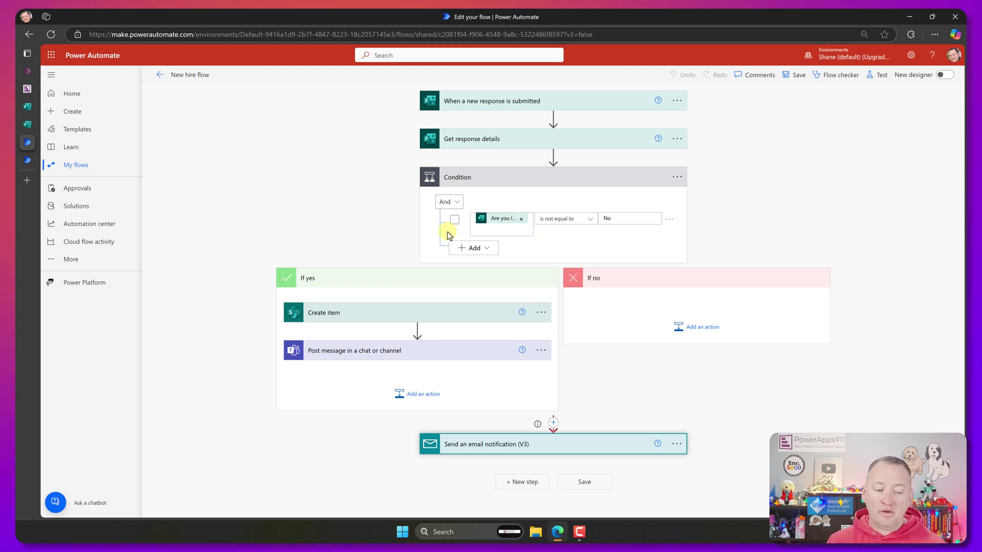
Expand the Create item action in the If yes branch, review its field mappings to the form answers, and collapse it
{"action": "left_click", "coordinate": [400, 317]}
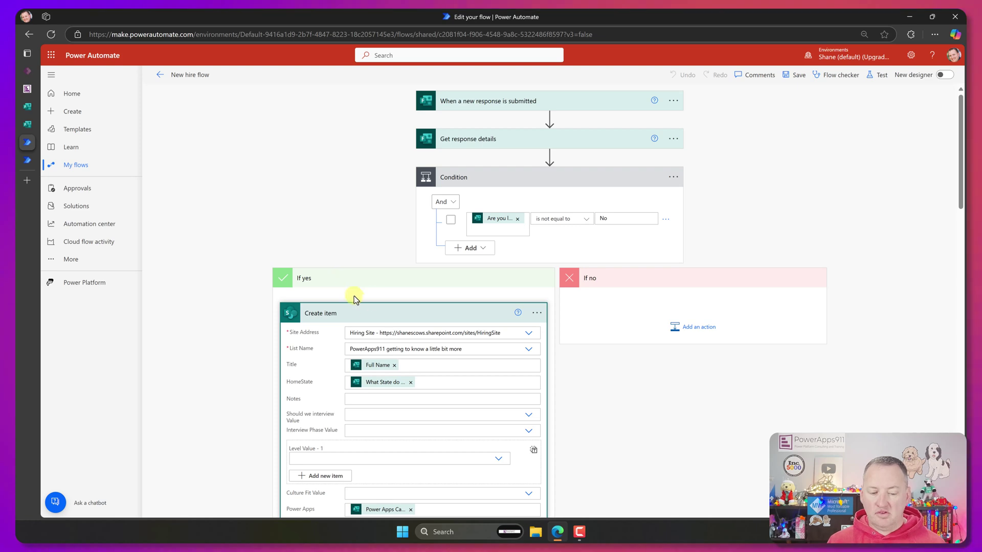
{"action": "scroll", "coordinate": [317, 289], "scroll_direction": "down", "scroll_amount": 5}
{"action": "scroll", "coordinate": [278, 277], "scroll_direction": "up", "scroll_amount": 2}
{"action": "scroll", "coordinate": [273, 274], "scroll_direction": "down", "scroll_amount": 1}
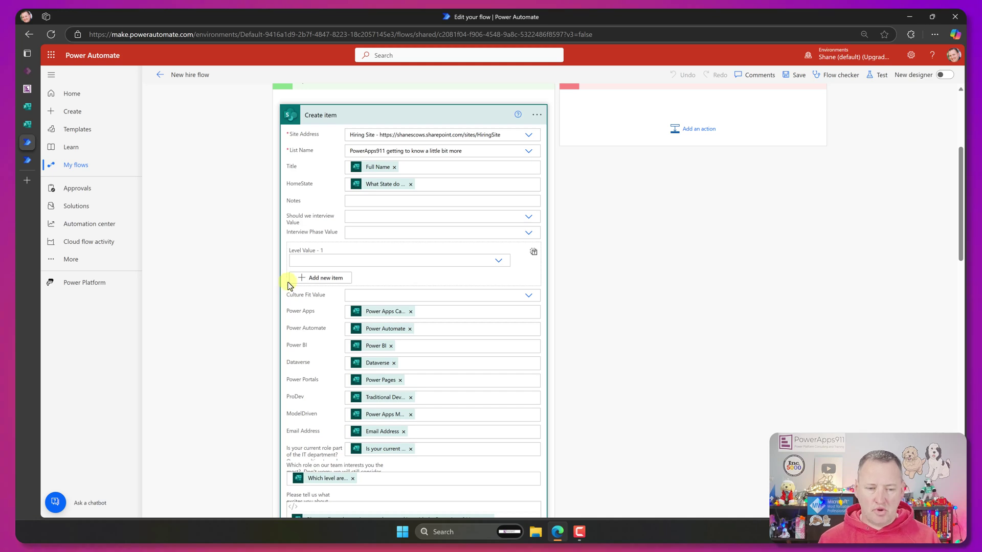
{"action": "scroll", "coordinate": [351, 247], "scroll_direction": "down", "scroll_amount": 1}
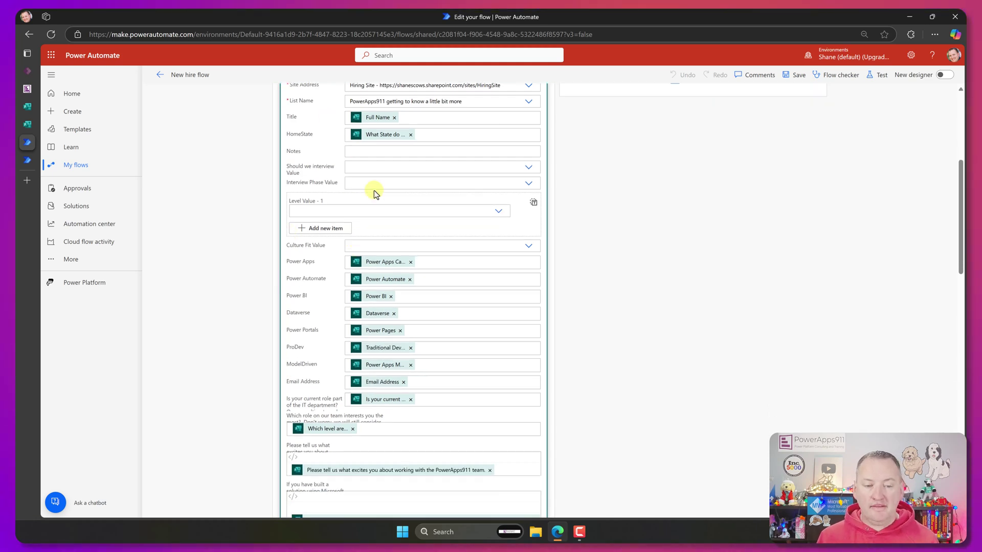
{"action": "scroll", "coordinate": [373, 190], "scroll_direction": "up", "scroll_amount": 2}
{"action": "left_click", "coordinate": [384, 164]}
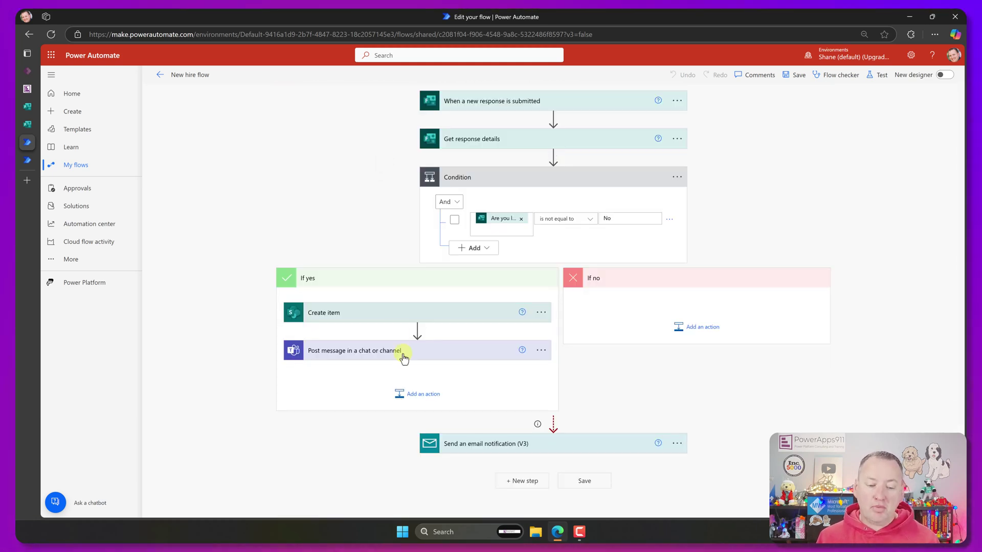
Expand the Post message in a chat or channel action, examine its Teams channel and HTML message, and collapse it
{"action": "left_click", "coordinate": [421, 353]}
{"action": "scroll", "coordinate": [679, 331], "scroll_direction": "down", "scroll_amount": 5}
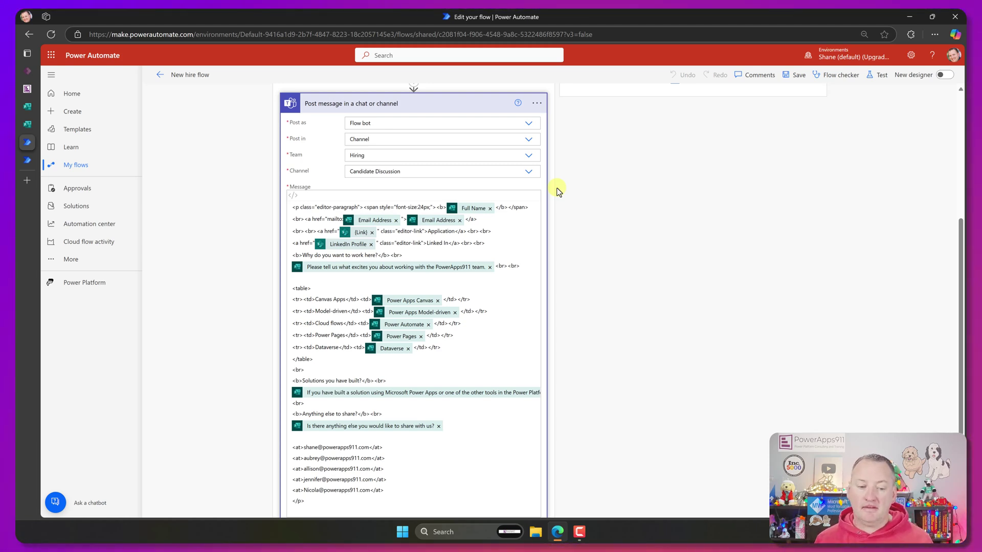
{"action": "scroll", "coordinate": [541, 203], "scroll_direction": "down", "scroll_amount": 2}
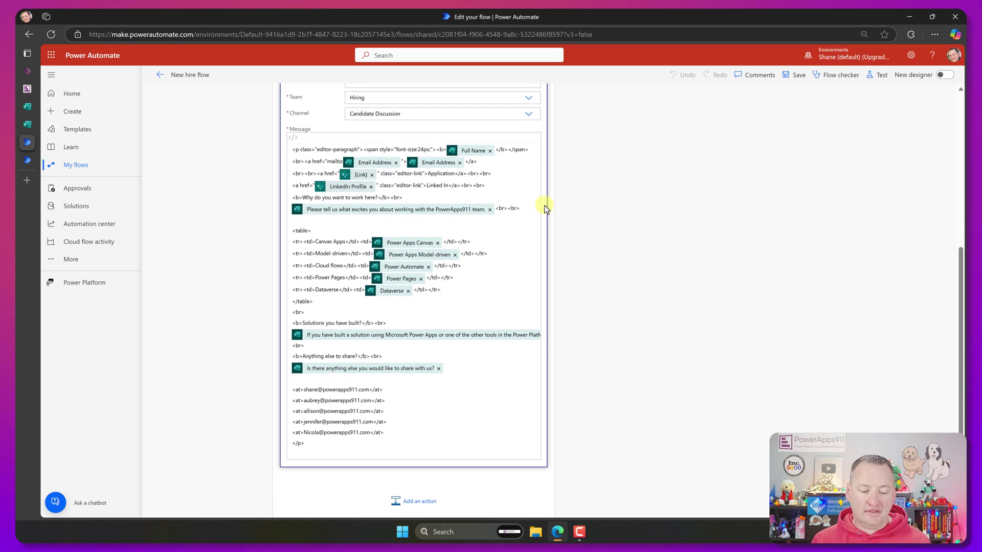
{"action": "scroll", "coordinate": [517, 188], "scroll_direction": "up", "scroll_amount": 2}
{"action": "left_click", "coordinate": [440, 104]}
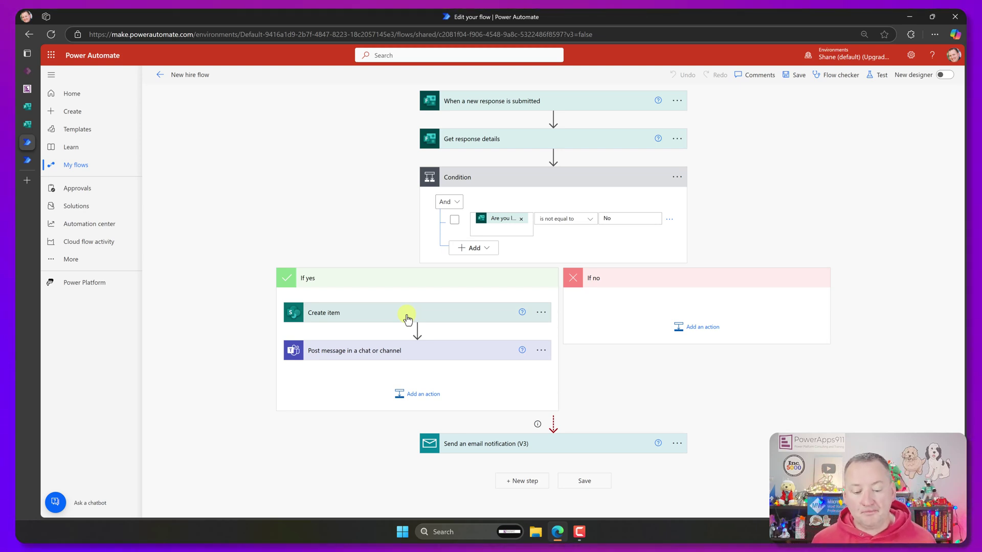
Expand the Send an email notification (V3) action and review its recipient, subject and body
{"action": "left_click", "coordinate": [562, 445]}
{"action": "scroll", "coordinate": [572, 420], "scroll_direction": "down", "scroll_amount": 1}
{"action": "scroll", "coordinate": [573, 399], "scroll_direction": "down", "scroll_amount": 1}
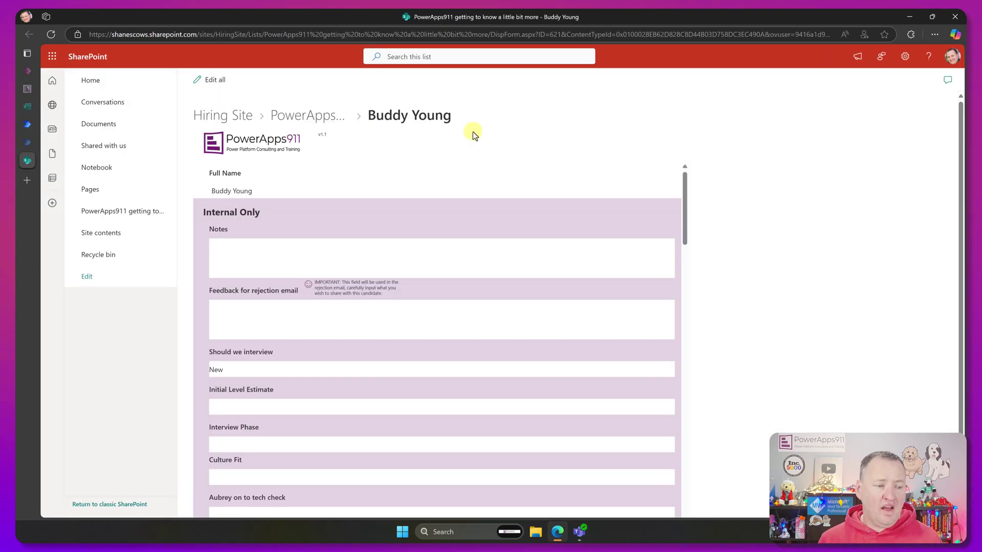
Switch from the applicant's SharePoint list item back to the New hire flow in Power Automate
{"action": "left_click", "coordinate": [28, 125]}
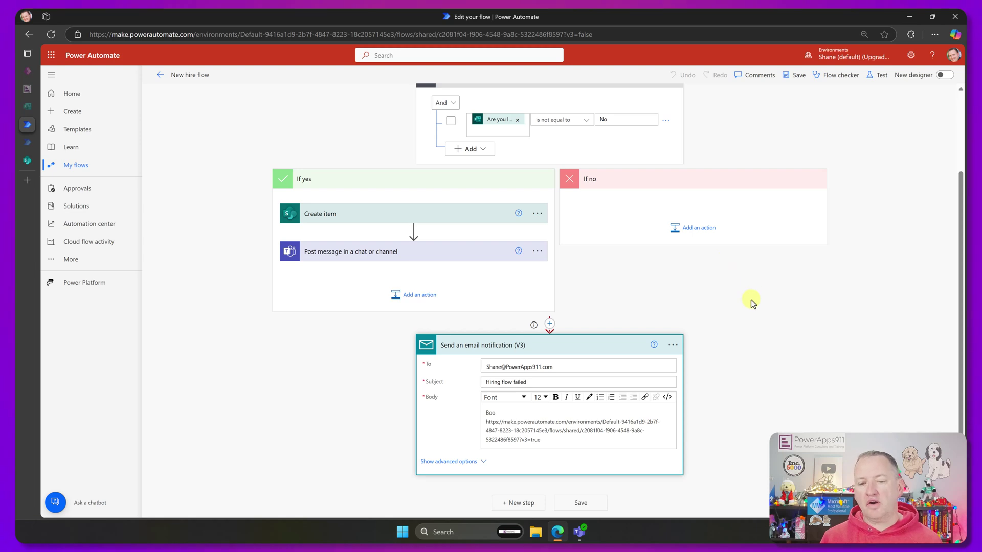
{"action": "scroll", "coordinate": [751, 300], "scroll_direction": "up", "scroll_amount": 2}
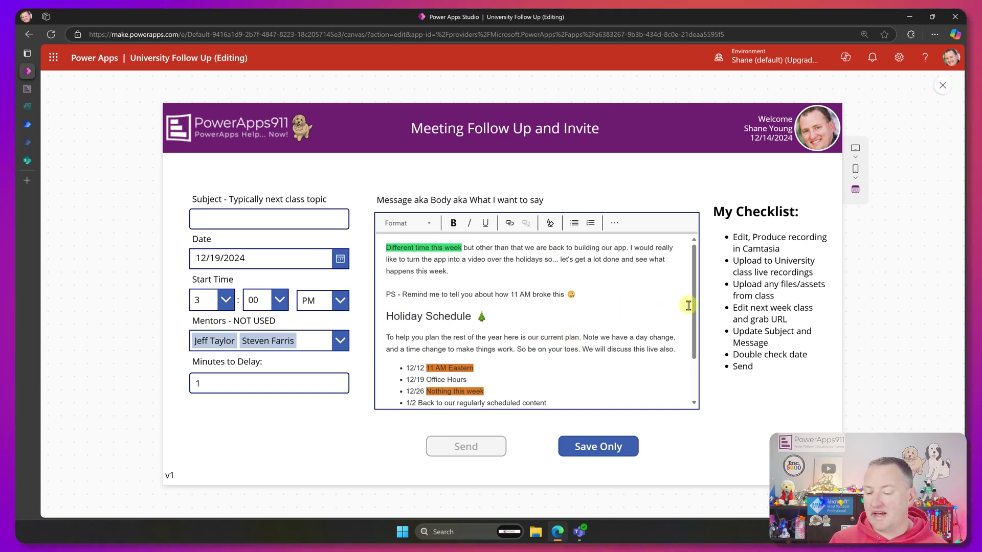
Exit the preview of the University Follow Up app and open its University Invites flow for editing
{"action": "mouse_move", "coordinate": [693, 305]}
{"action": "left_mouse_down"}
{"action": "mouse_move", "coordinate": [688, 351]}
{"action": "mouse_move", "coordinate": [678, 280]}
{"action": "left_mouse_up"}
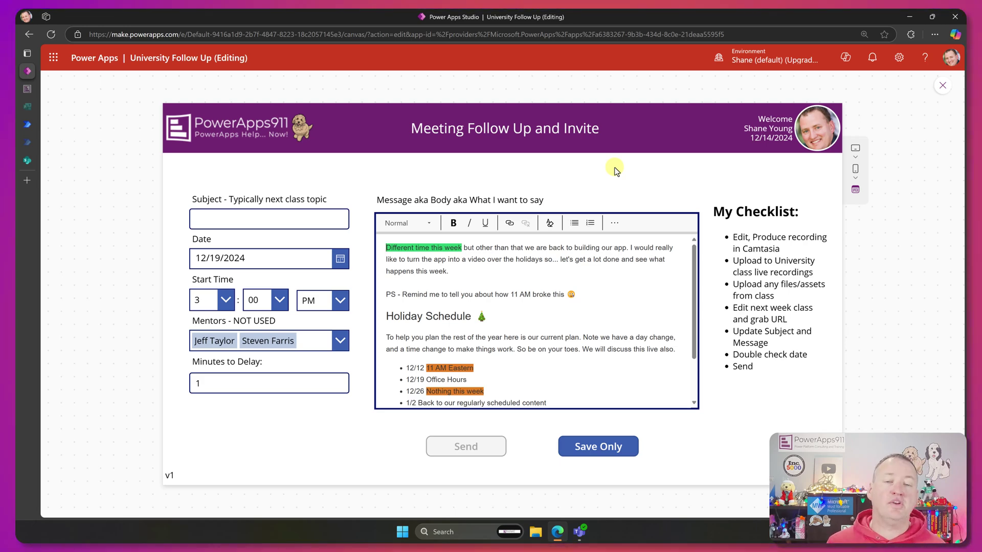
{"action": "left_click", "coordinate": [940, 88]}
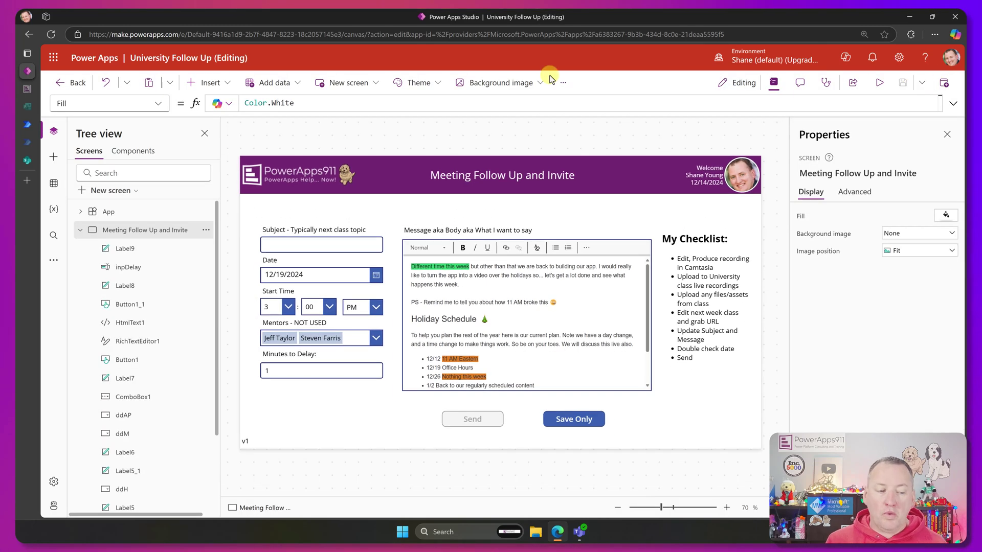
{"action": "left_click", "coordinate": [61, 267]}
{"action": "left_click", "coordinate": [110, 311]}
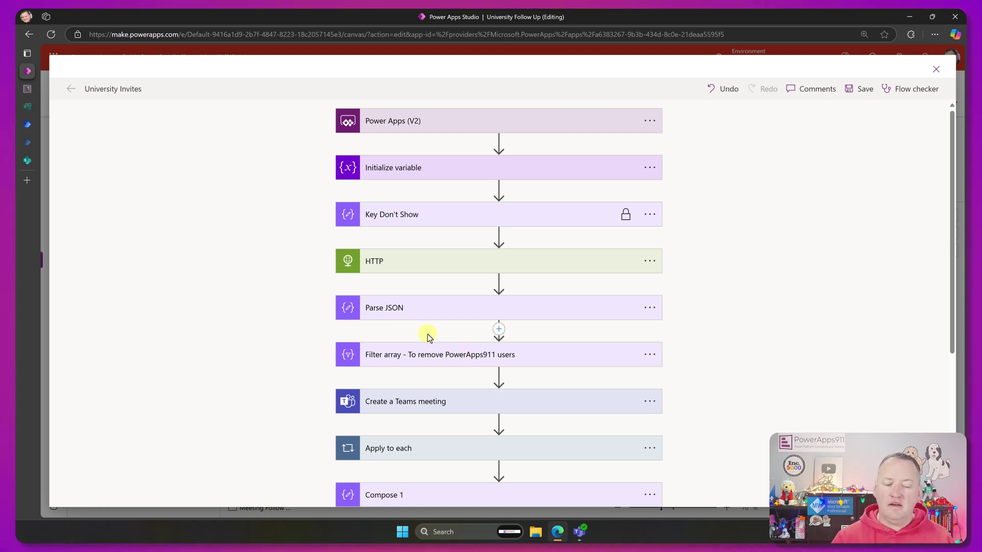
Expand the Create a Teams meeting action in the University Invites flow and review its calendar, subject, body and time fields
{"action": "scroll", "coordinate": [428, 329], "scroll_direction": "down", "scroll_amount": 1}
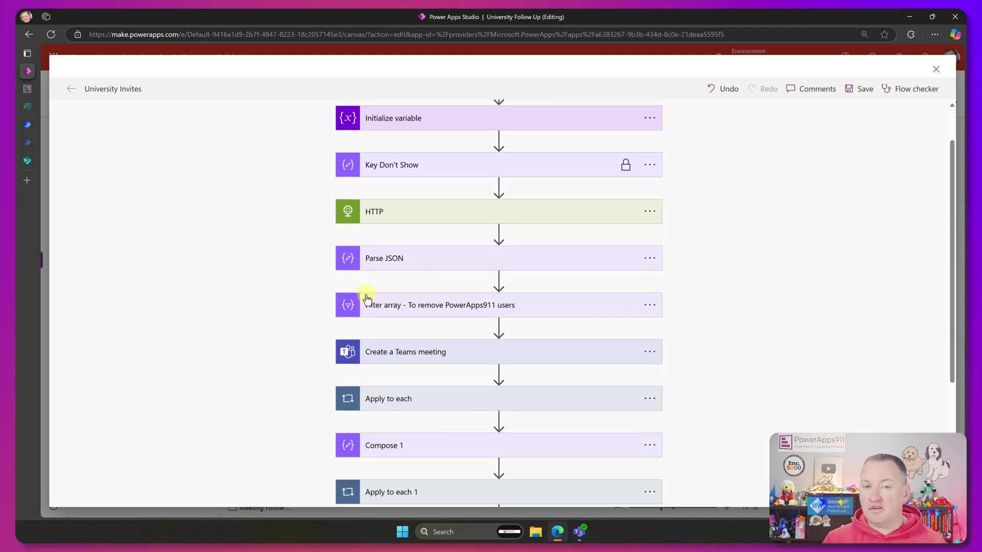
{"action": "scroll", "coordinate": [388, 299], "scroll_direction": "down", "scroll_amount": 1}
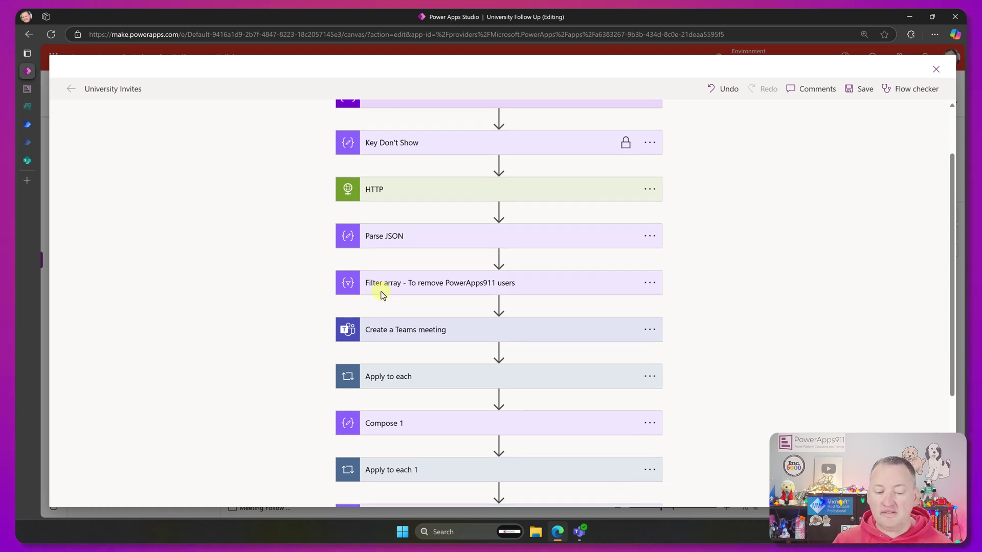
{"action": "left_click", "coordinate": [467, 306]}
{"action": "scroll", "coordinate": [330, 301], "scroll_direction": "down", "scroll_amount": 2}
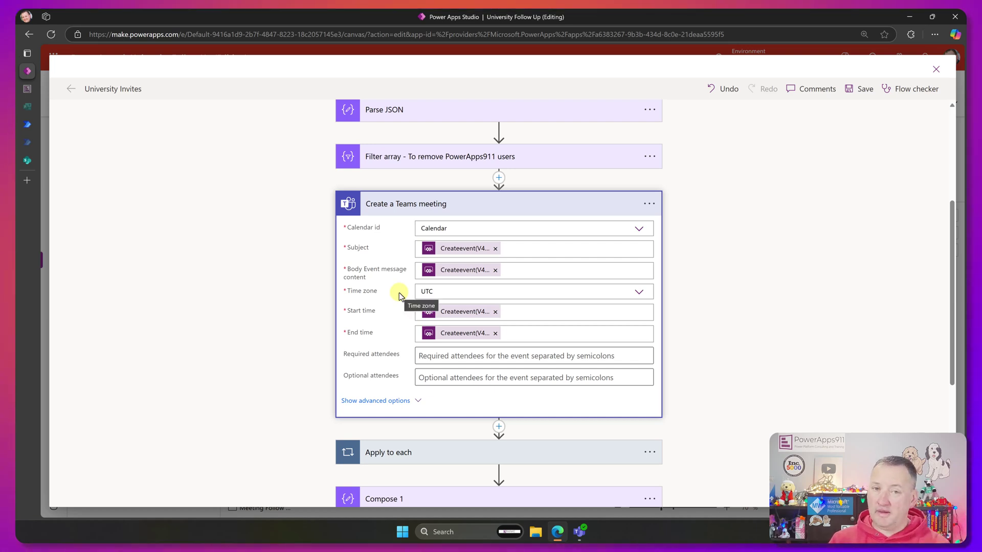
{"action": "scroll", "coordinate": [388, 286], "scroll_direction": "down", "scroll_amount": 1}
Expand the Send an HTTP request 2 copy action and examine its Graph URI, PATCH method and attendees body
{"action": "scroll", "coordinate": [385, 284], "scroll_direction": "down", "scroll_amount": 3}
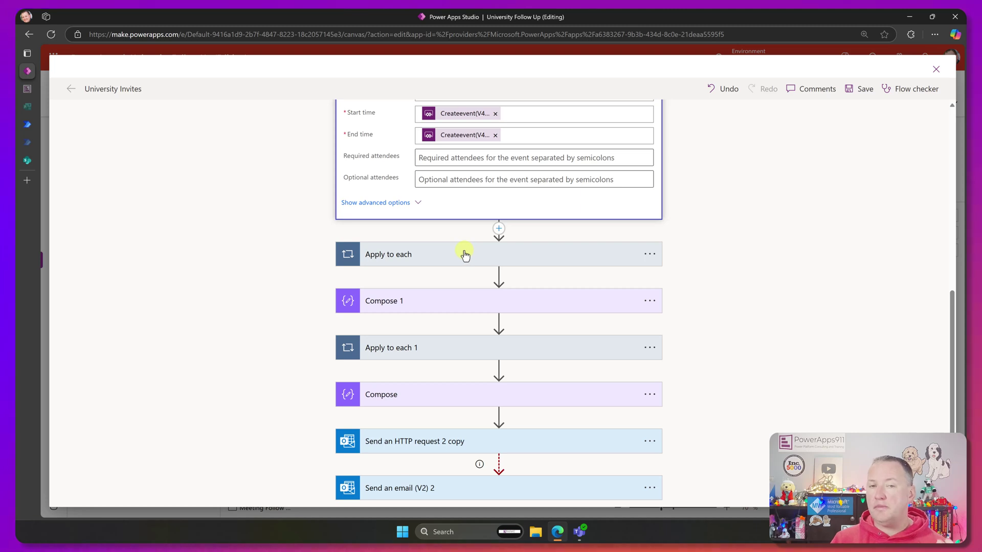
{"action": "scroll", "coordinate": [463, 266], "scroll_direction": "down", "scroll_amount": 1}
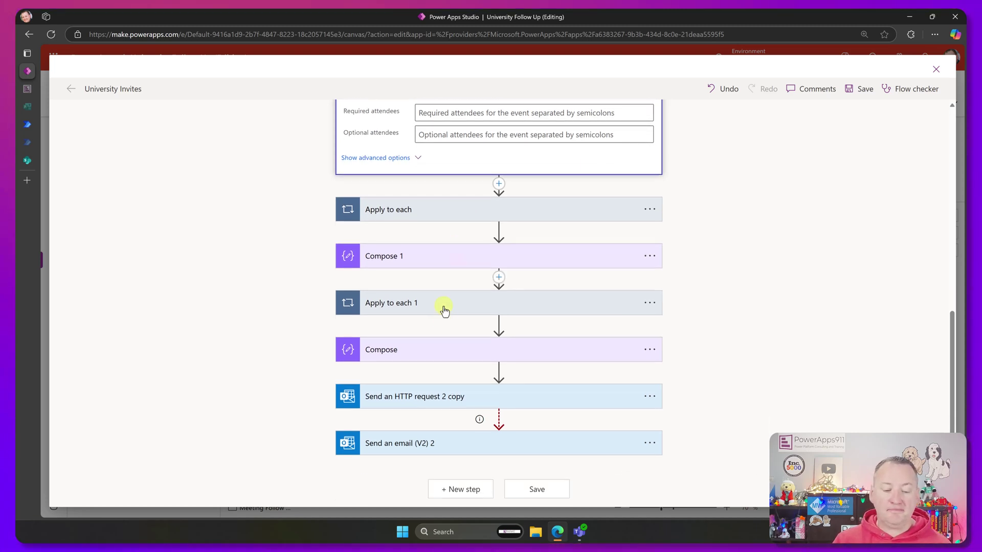
{"action": "left_click", "coordinate": [497, 404]}
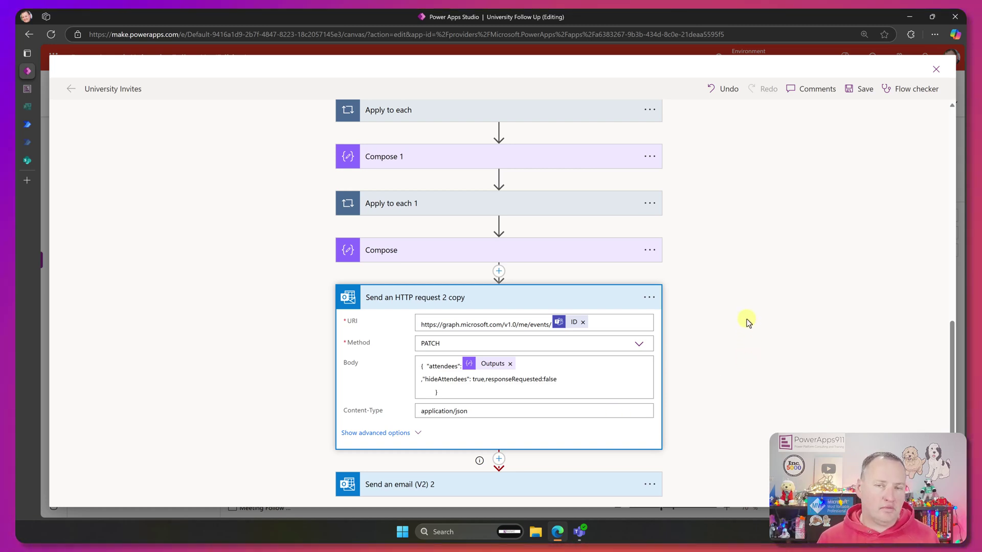
{"action": "scroll", "coordinate": [673, 309], "scroll_direction": "up", "scroll_amount": 5}
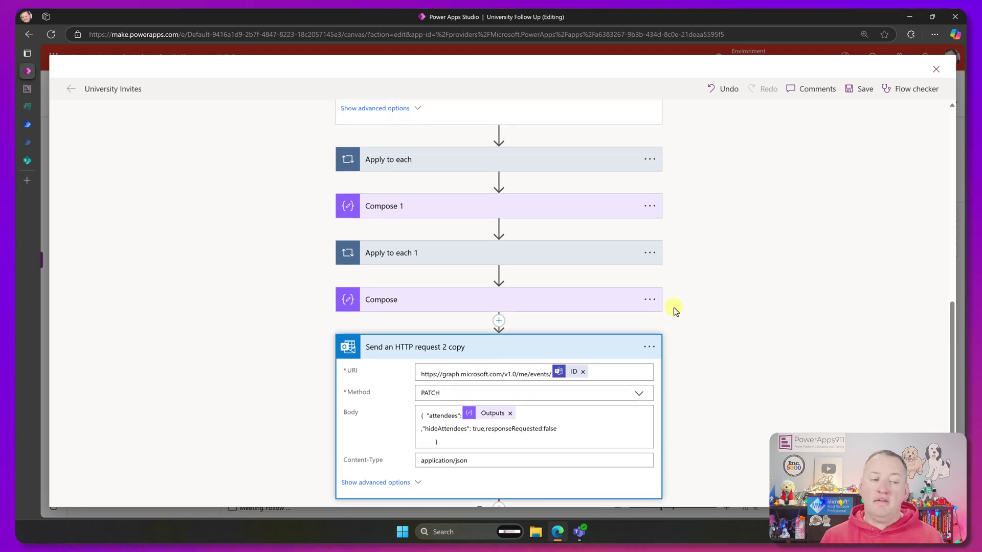
{"action": "scroll", "coordinate": [695, 296], "scroll_direction": "up", "scroll_amount": 5}
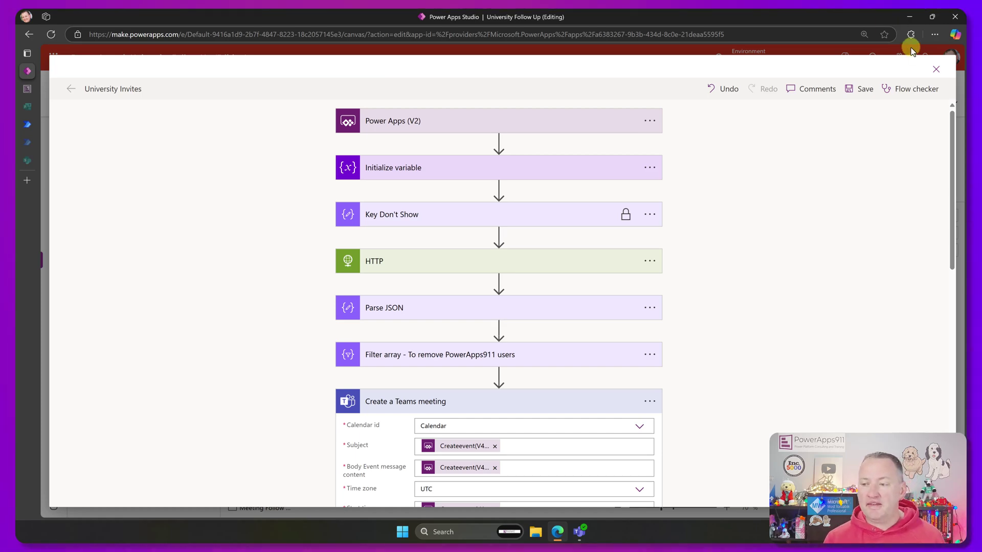
Close the flow editor and select the app's Date picker to examine its DefaultDate formula
{"action": "left_click", "coordinate": [935, 70]}
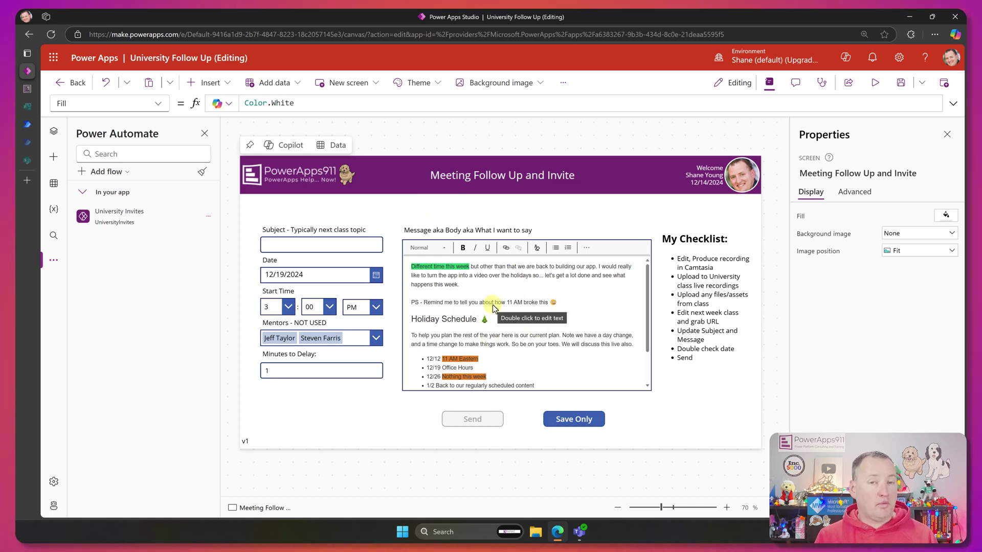
{"action": "left_click", "coordinate": [289, 275]}
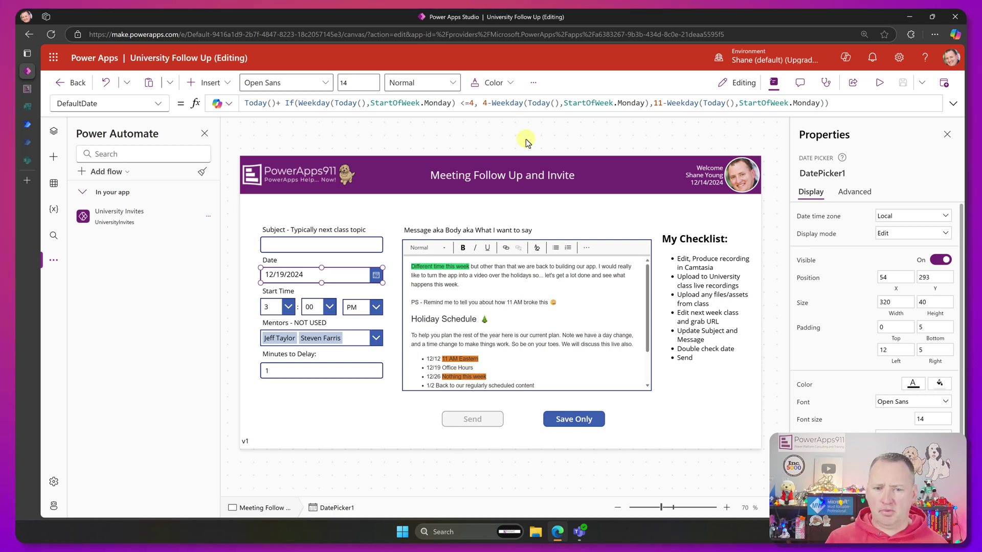
Go to the PowerApps911 home page and open the list of service choices in the contact form
{"action": "left_click", "coordinate": [27, 87]}
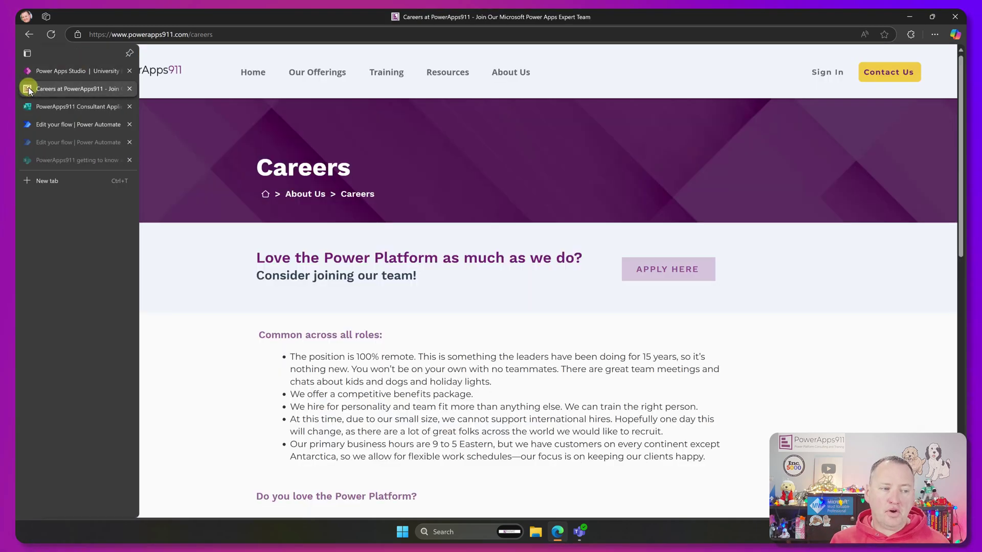
{"action": "left_click", "coordinate": [254, 74]}
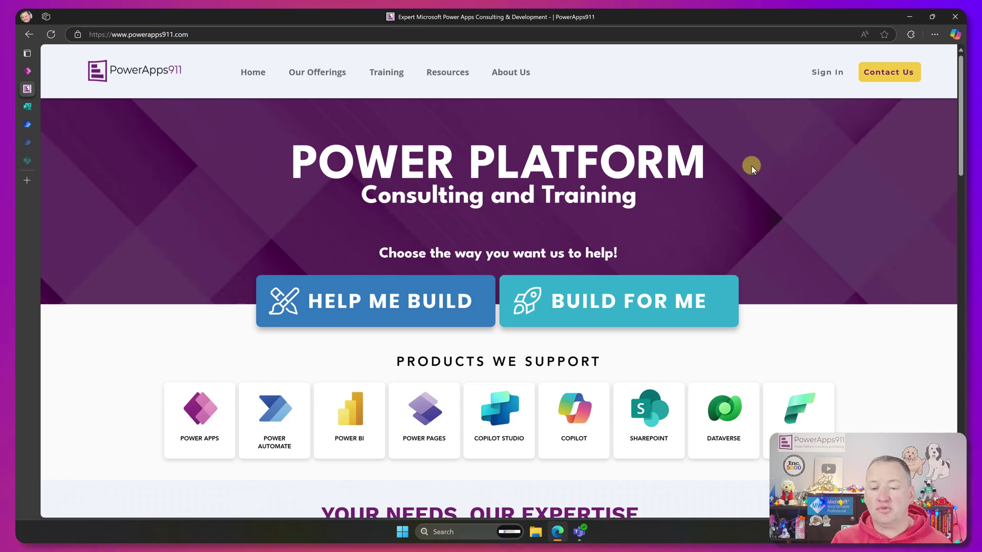
{"action": "scroll", "coordinate": [752, 165], "scroll_direction": "down", "scroll_amount": 3}
{"action": "scroll", "coordinate": [739, 177], "scroll_direction": "down", "scroll_amount": 20}
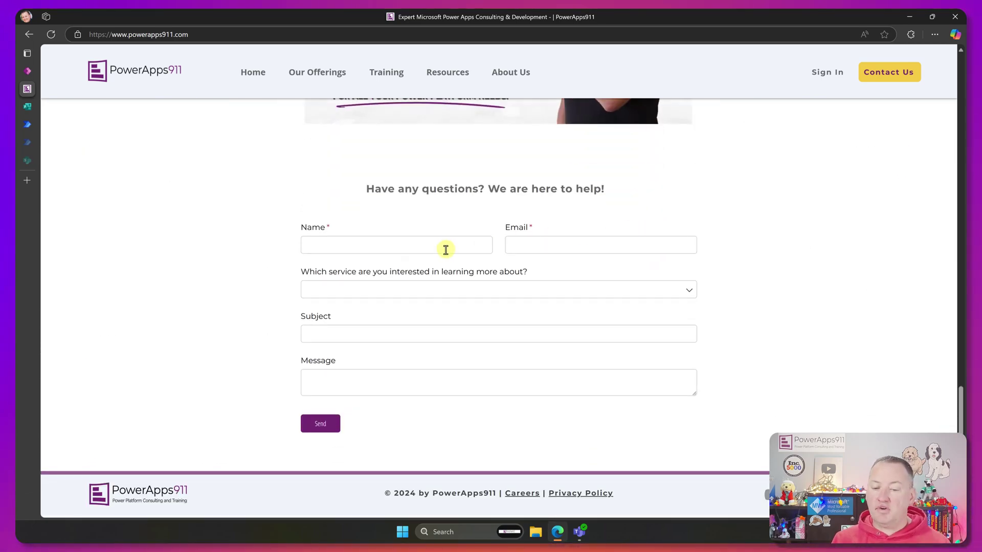
{"action": "left_click", "coordinate": [690, 289]}
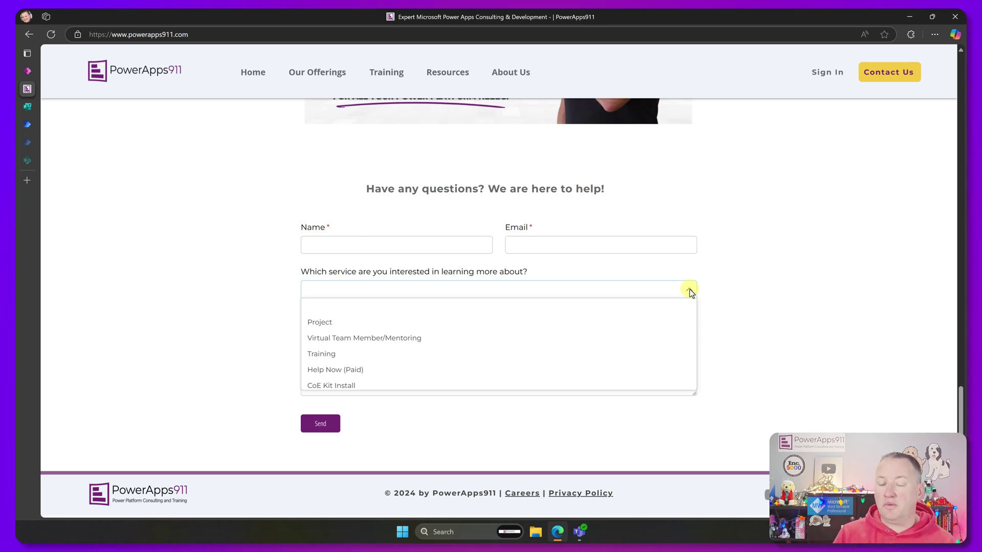
Review the remaining service choices in the contact form, close the list, and switch to the Cognito to Help Desk flow in Power Automate
{"action": "scroll", "coordinate": [571, 339], "scroll_direction": "down", "scroll_amount": 2}
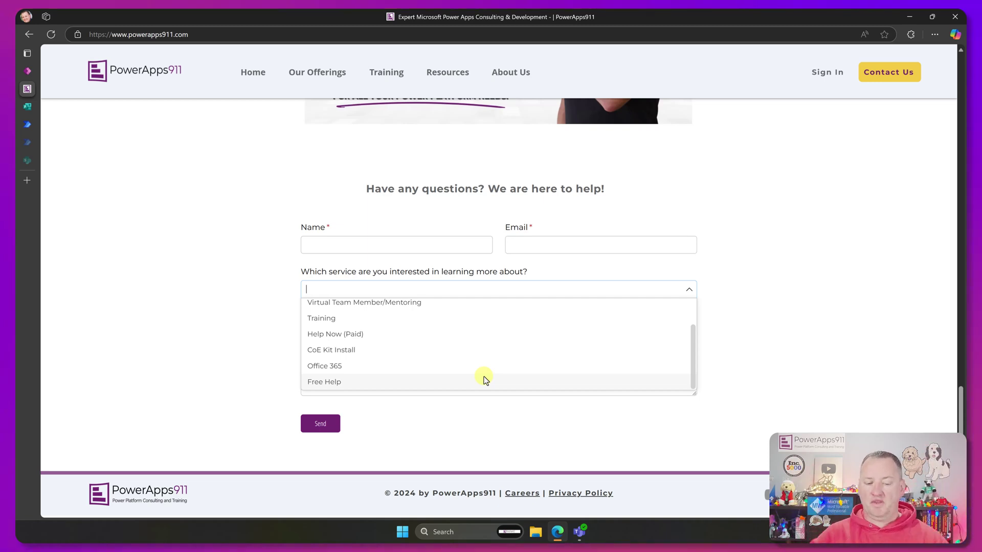
{"action": "left_click", "coordinate": [699, 276]}
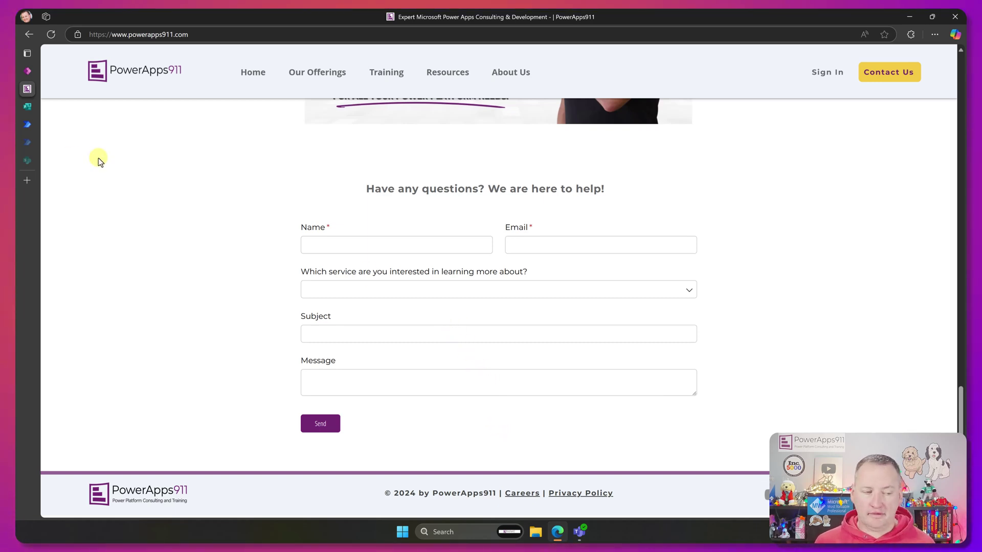
{"action": "left_click", "coordinate": [28, 124]}
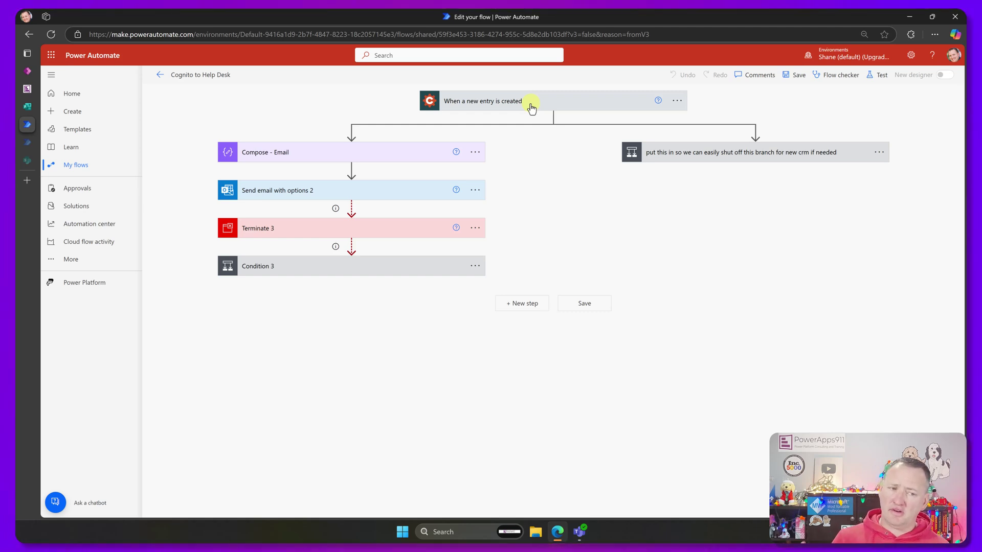
{"action": "left_click", "coordinate": [36, 89]}
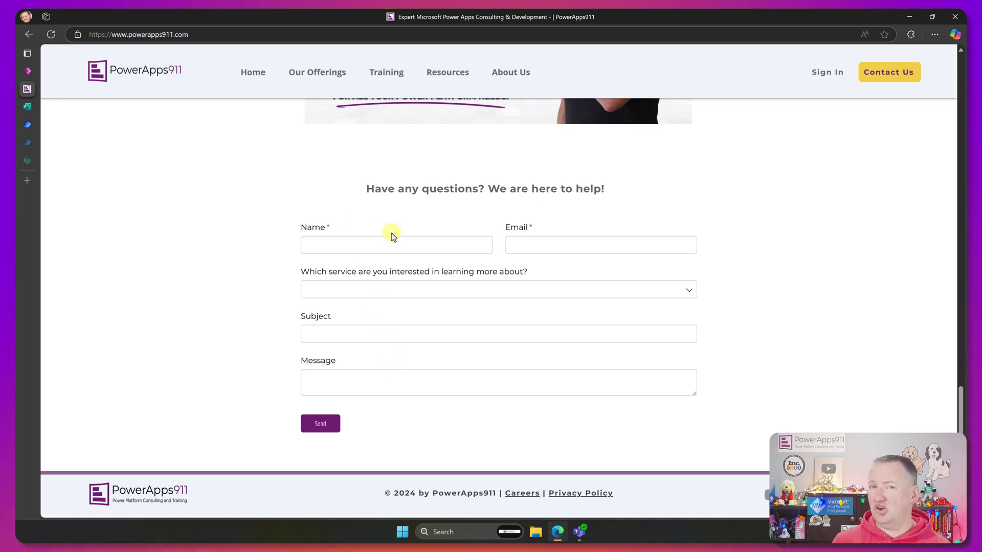
{"action": "mouse_move", "coordinate": [42, 89]}
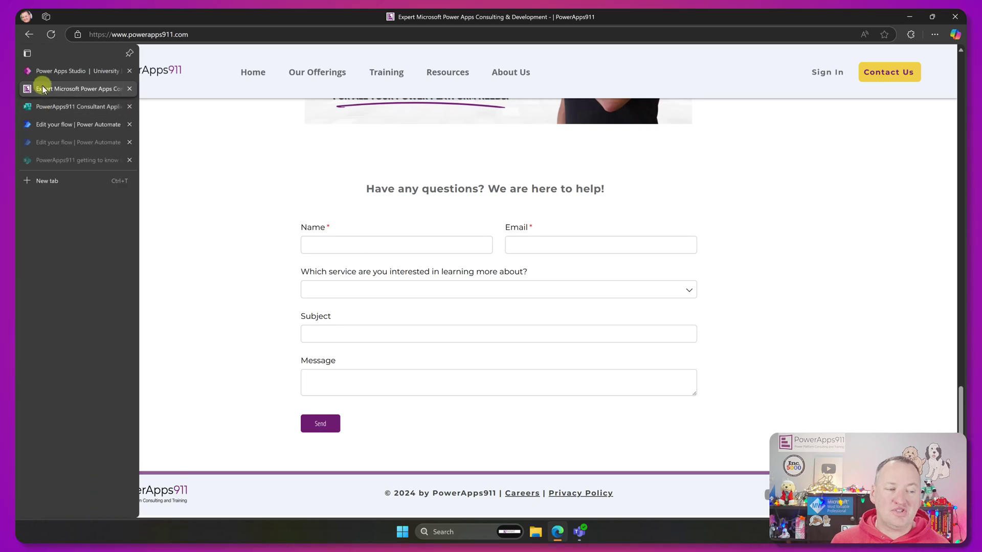
{"action": "left_click", "coordinate": [75, 125]}
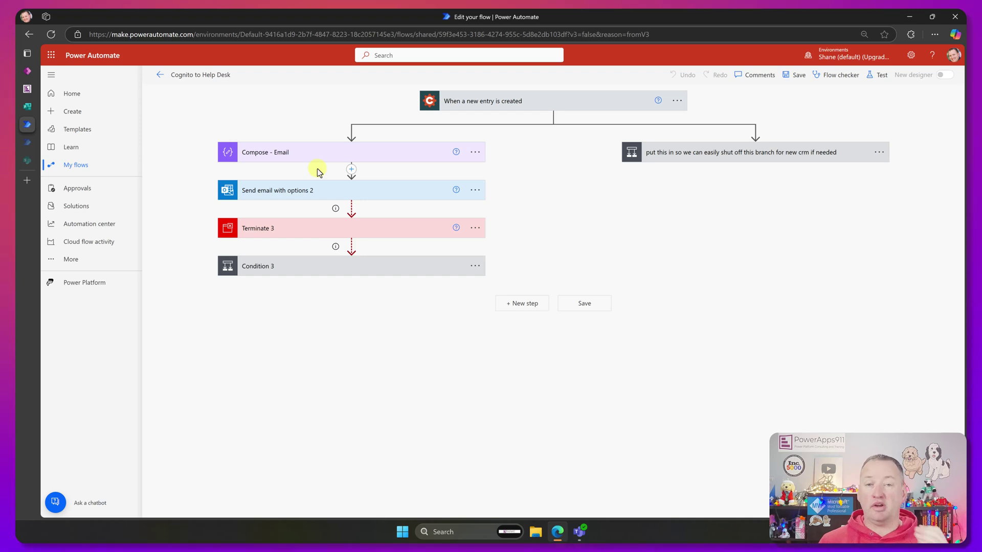
Expand the Send email with options 2 action, review its advanced options including header, selection text and body, and collapse it
{"action": "left_click", "coordinate": [330, 197]}
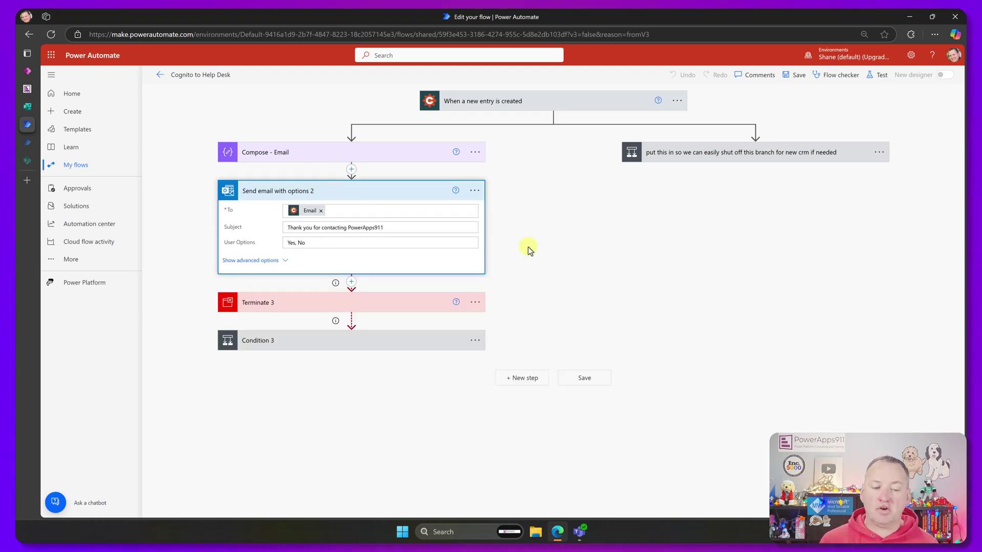
{"action": "left_click", "coordinate": [286, 262]}
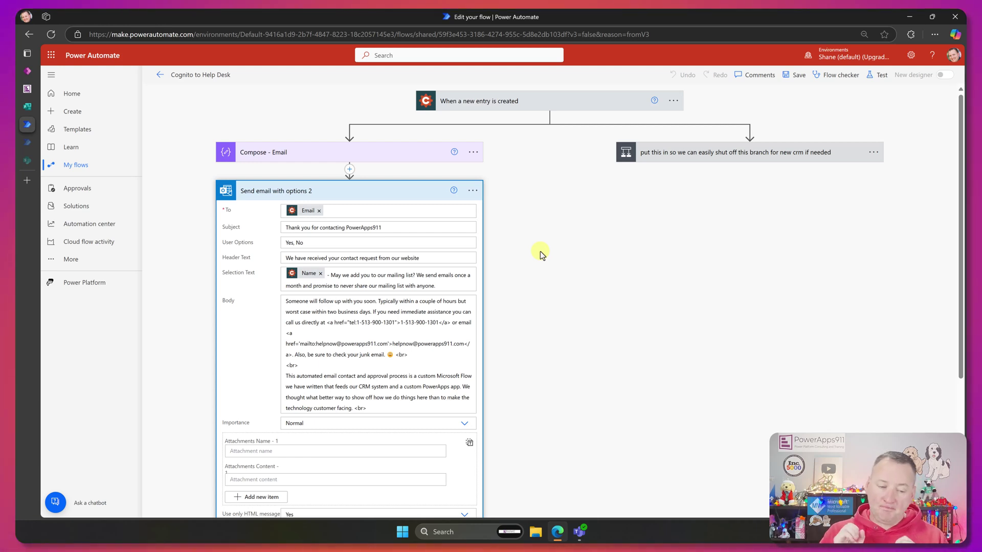
{"action": "left_click", "coordinate": [387, 194]}
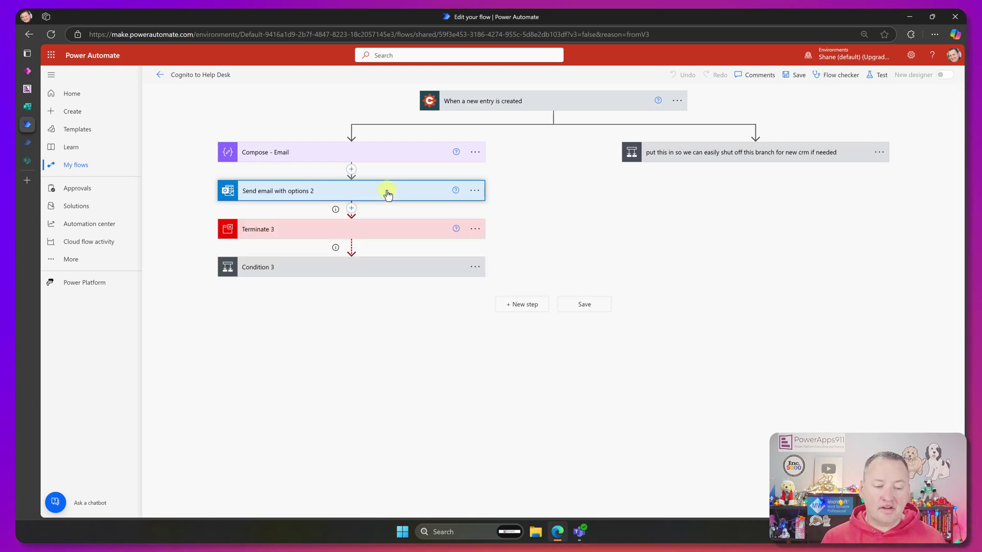
Expand Condition 3, examine the chain of actions in its If yes branch, and collapse the condition
{"action": "left_click", "coordinate": [335, 267]}
{"action": "scroll", "coordinate": [367, 237], "scroll_direction": "down", "scroll_amount": 3}
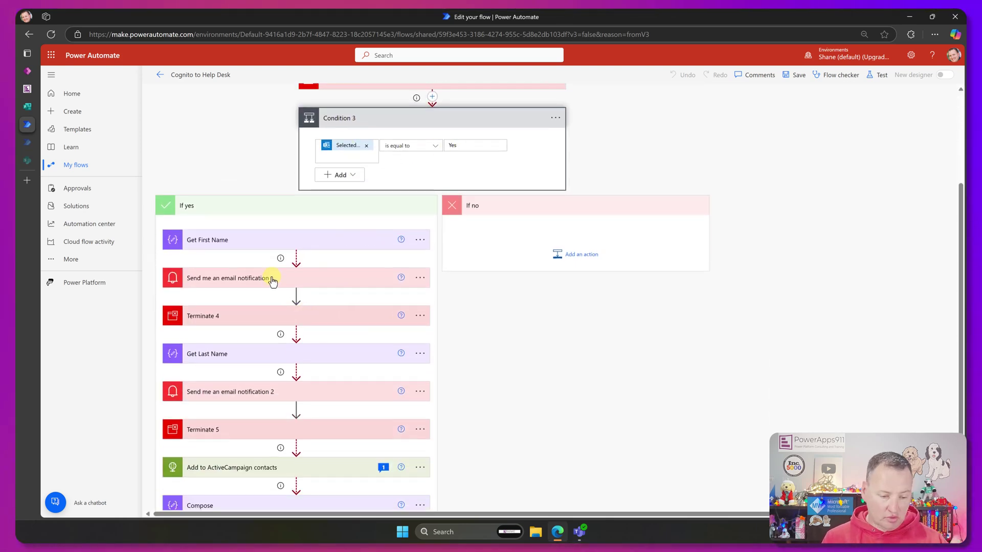
{"action": "scroll", "coordinate": [271, 323], "scroll_direction": "down", "scroll_amount": 1}
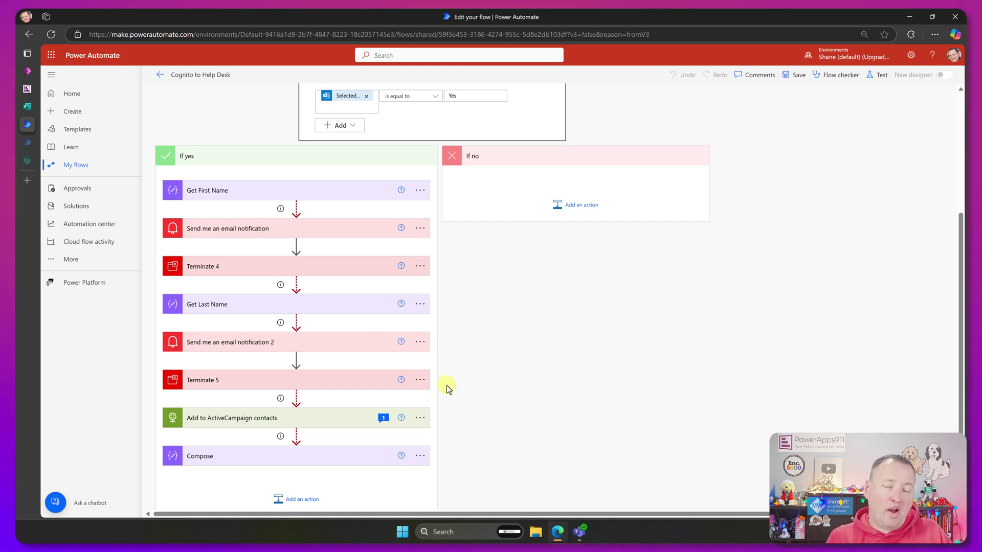
{"action": "scroll", "coordinate": [445, 318], "scroll_direction": "up", "scroll_amount": 5}
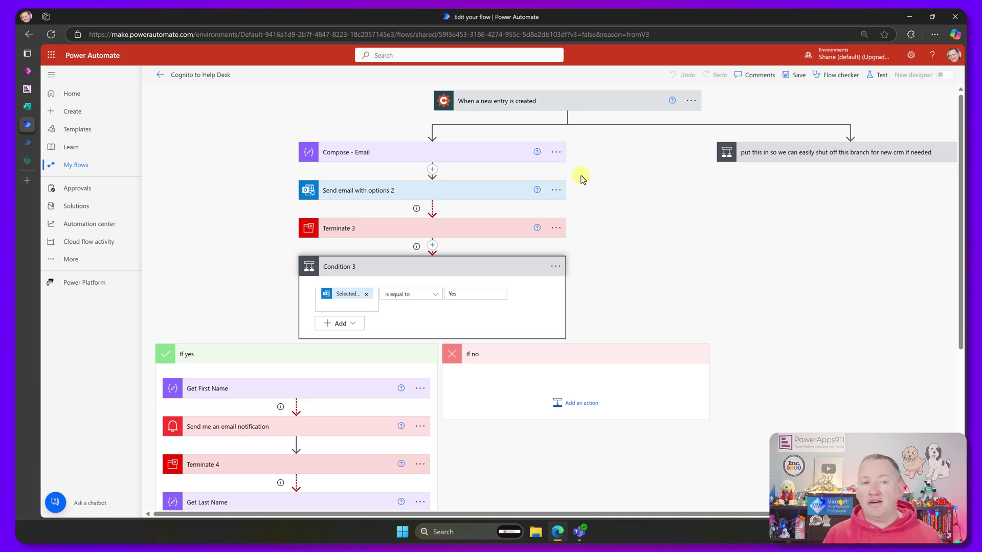
{"action": "scroll", "coordinate": [570, 351], "scroll_direction": "down", "scroll_amount": 2}
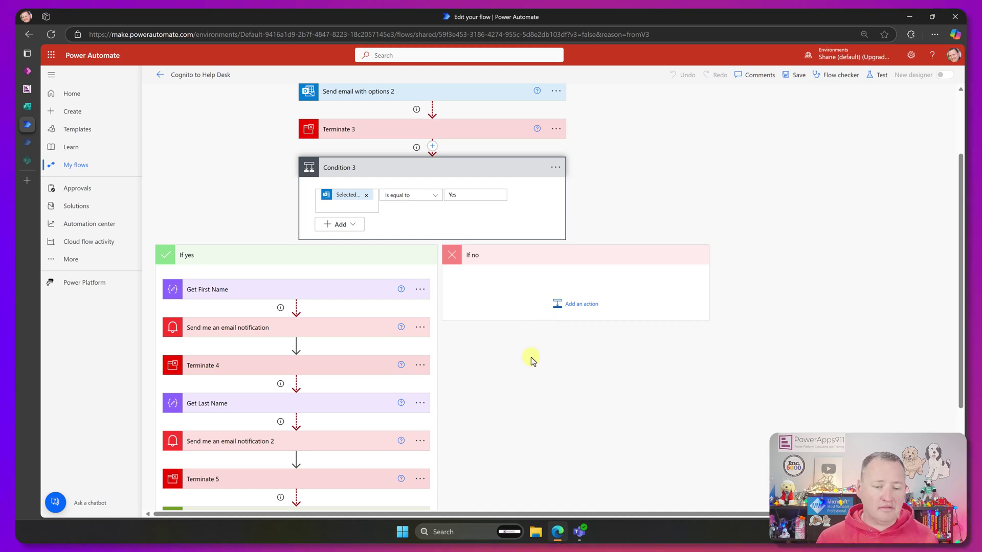
{"action": "scroll", "coordinate": [481, 312], "scroll_direction": "down", "scroll_amount": 1}
{"action": "scroll", "coordinate": [512, 254], "scroll_direction": "down", "scroll_amount": 1}
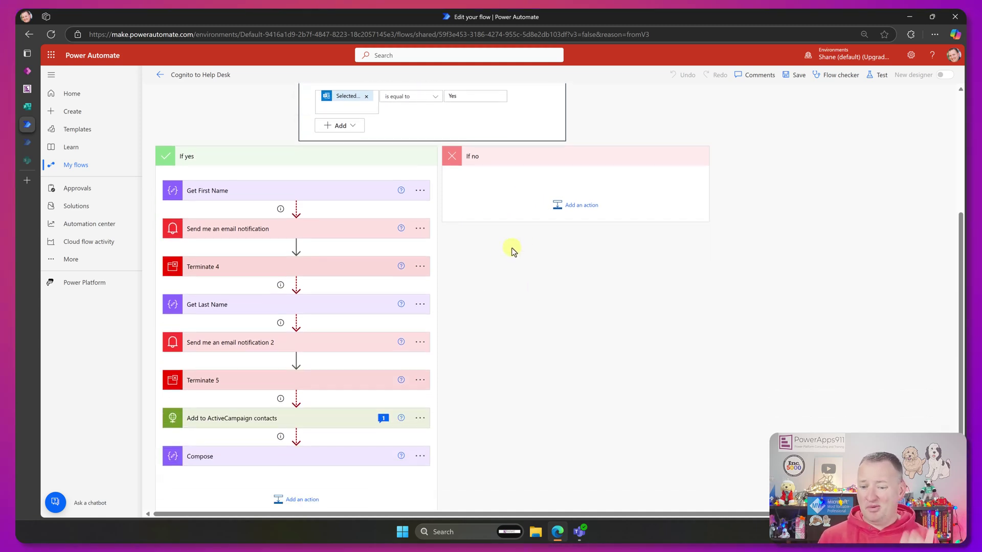
{"action": "scroll", "coordinate": [568, 278], "scroll_direction": "up", "scroll_amount": 4}
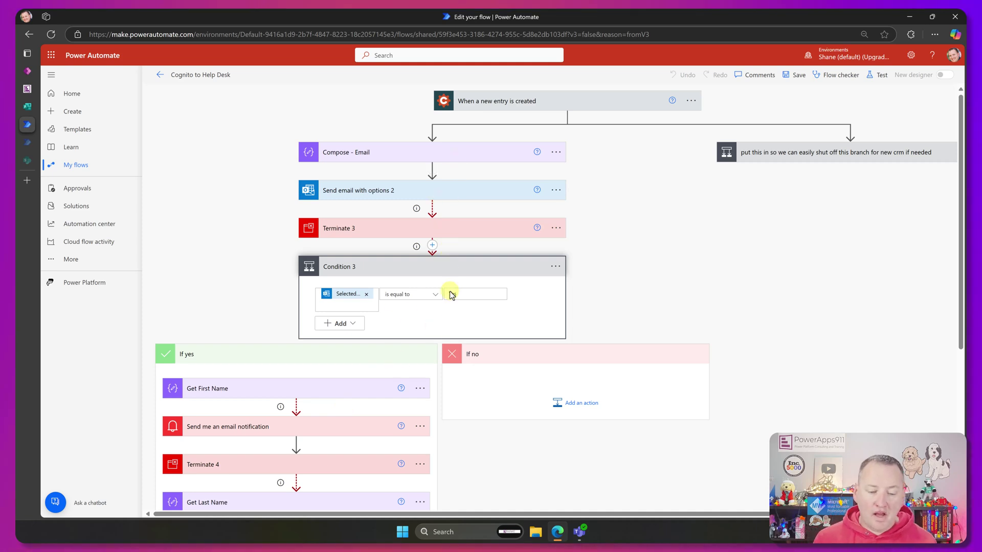
{"action": "left_click", "coordinate": [435, 267]}
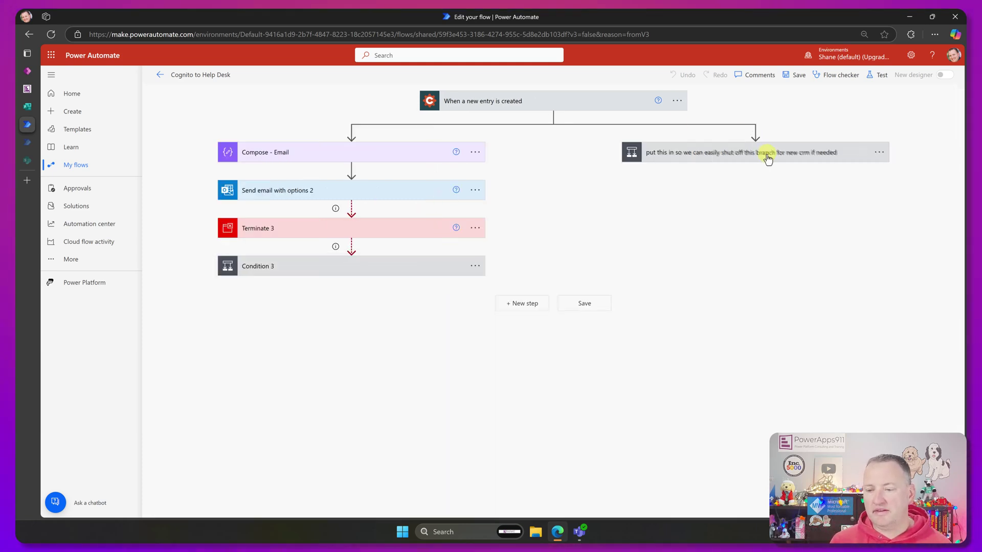
Expand the condition that can shut off the new CRM branch and review the actions in its If yes branch
{"action": "left_click", "coordinate": [734, 158]}
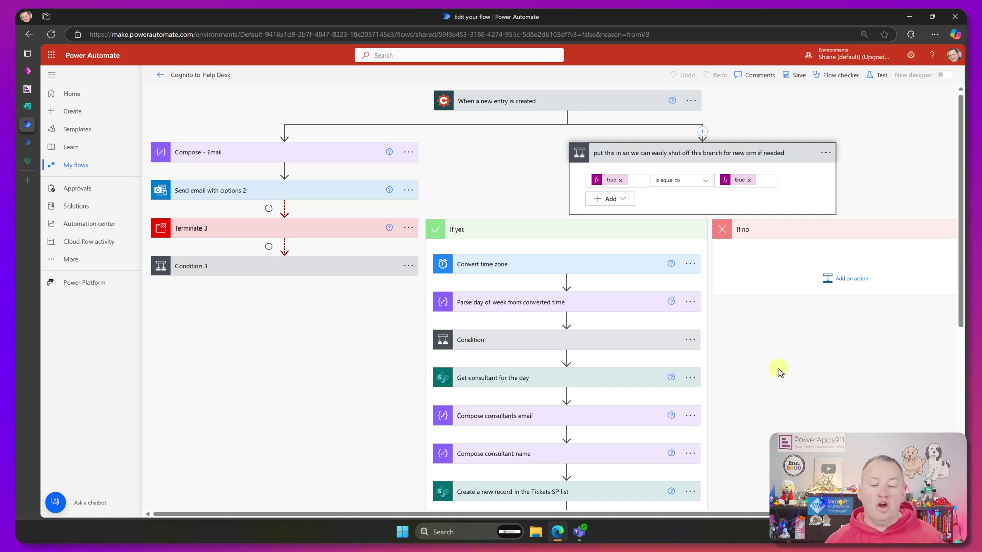
{"action": "scroll", "coordinate": [731, 323], "scroll_direction": "down", "scroll_amount": 3}
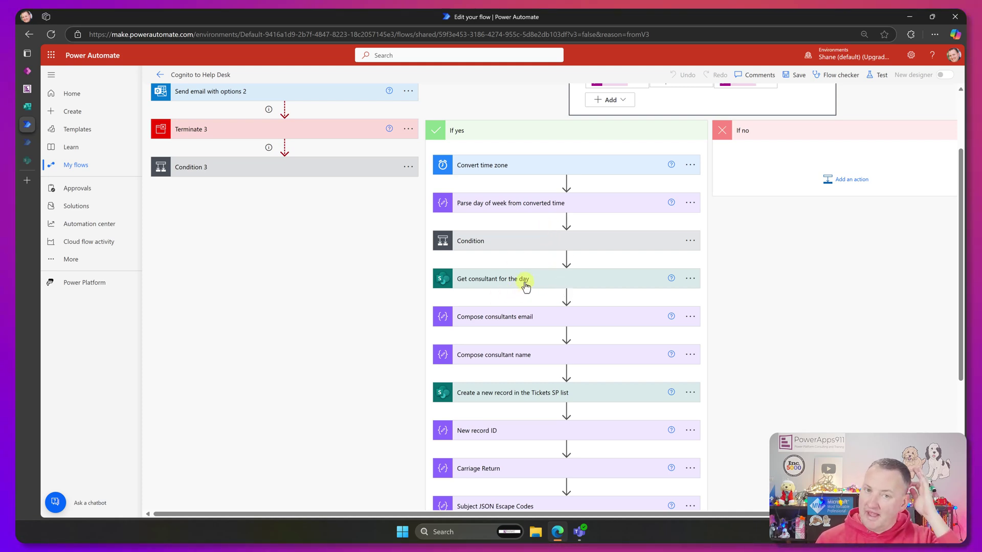
{"action": "scroll", "coordinate": [540, 271], "scroll_direction": "down", "scroll_amount": 2}
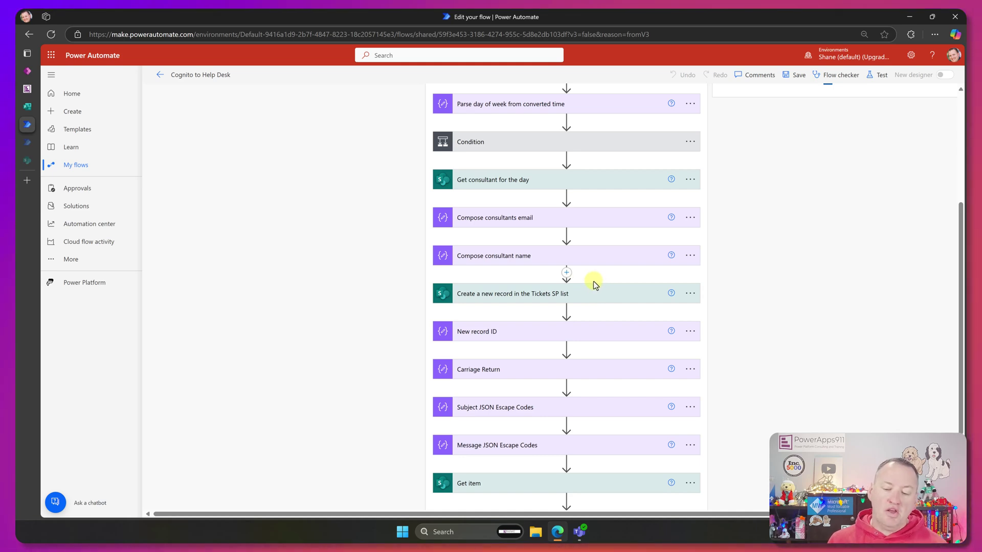
{"action": "scroll", "coordinate": [588, 280], "scroll_direction": "down", "scroll_amount": 3}
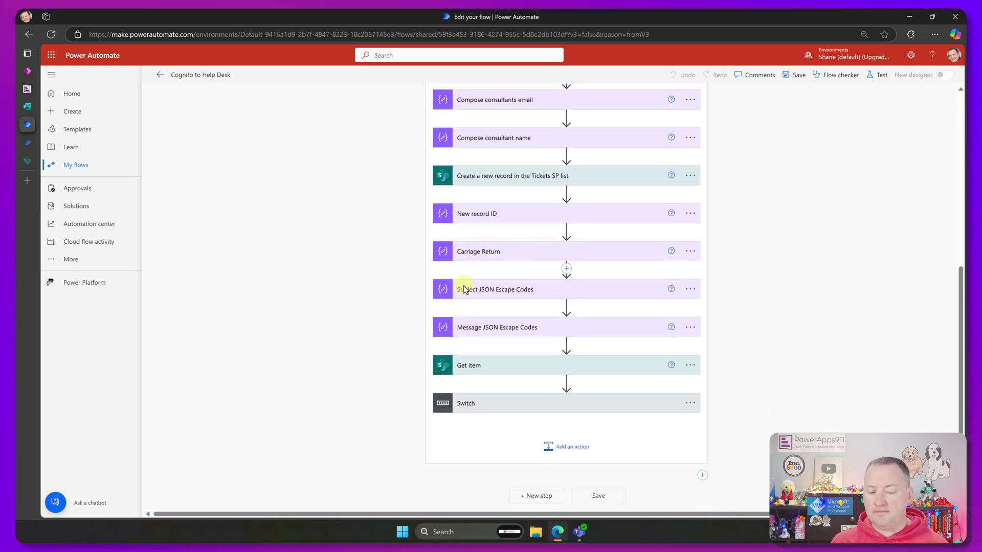
Expand the Switch on the requested service and examine the actions inside Case Free Help
{"action": "left_click", "coordinate": [541, 405]}
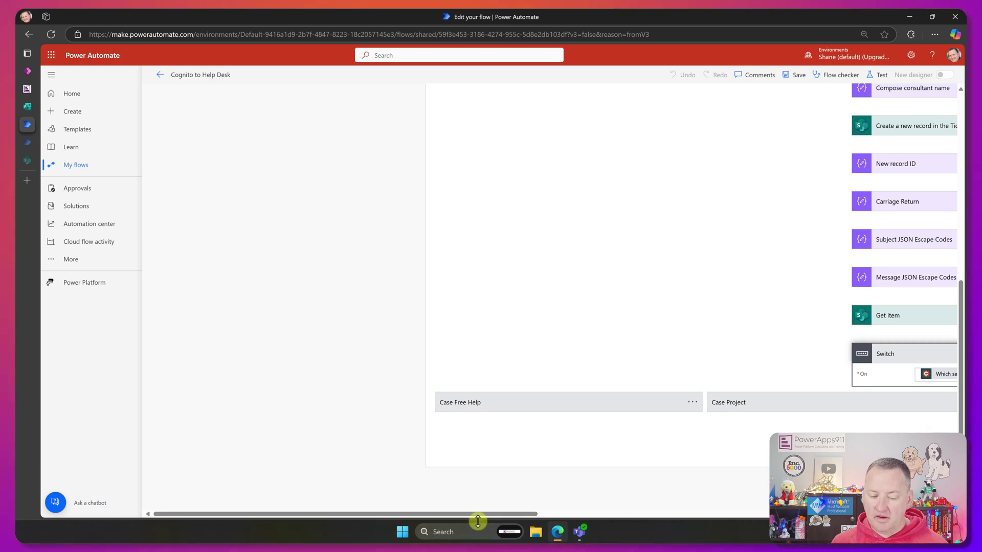
{"action": "left_click_drag", "start_coordinate": [478, 514], "coordinate": [650, 515]}
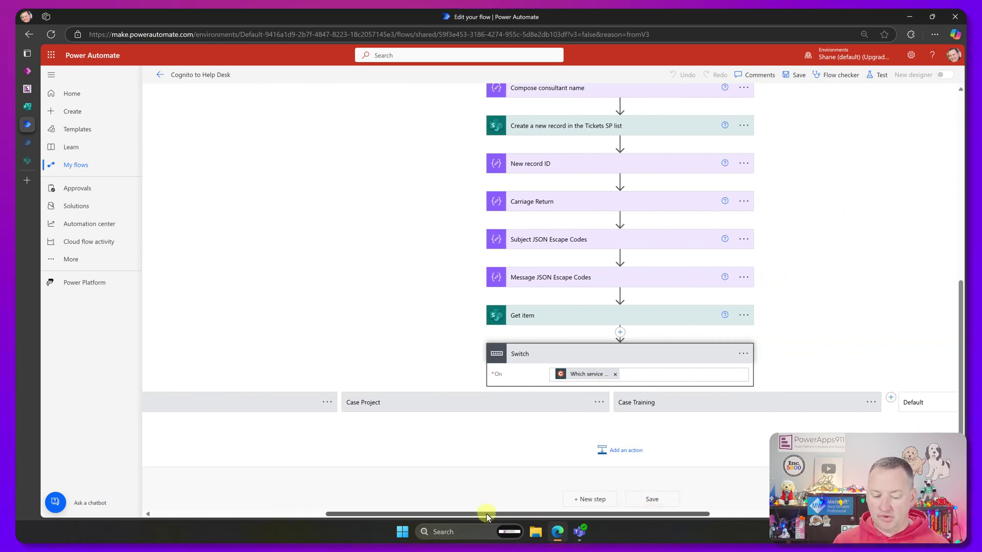
{"action": "left_click_drag", "start_coordinate": [487, 513], "coordinate": [432, 515]}
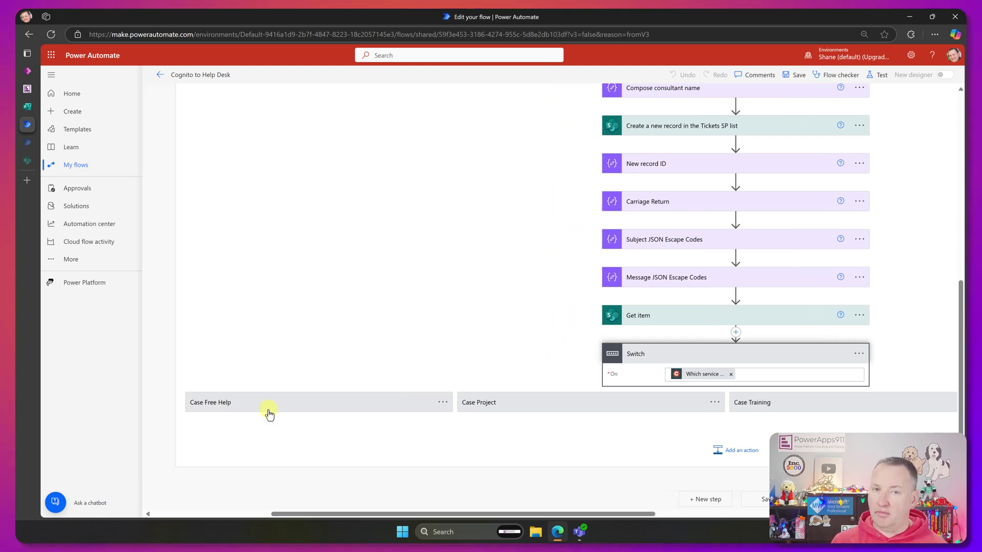
{"action": "left_click", "coordinate": [257, 407]}
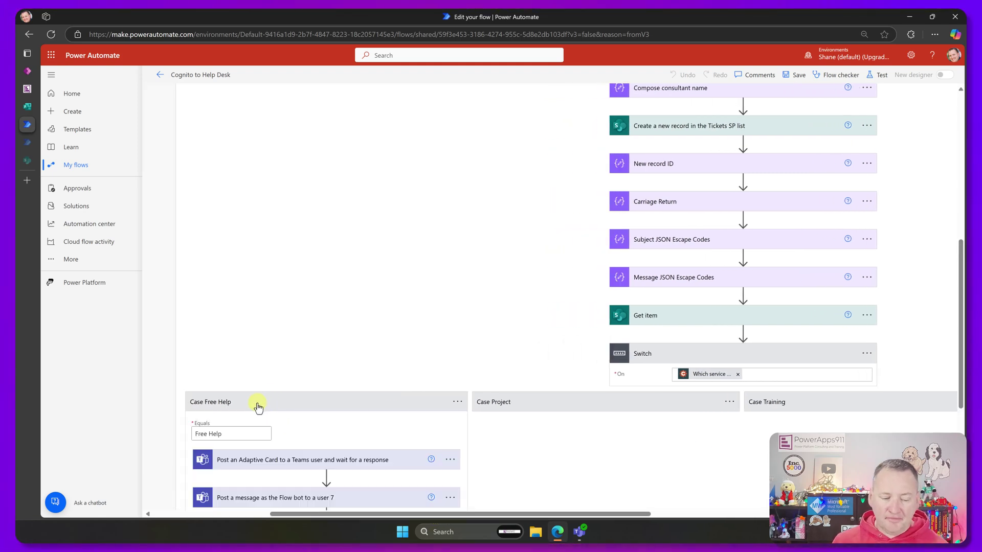
{"action": "scroll", "coordinate": [338, 332], "scroll_direction": "down", "scroll_amount": 3}
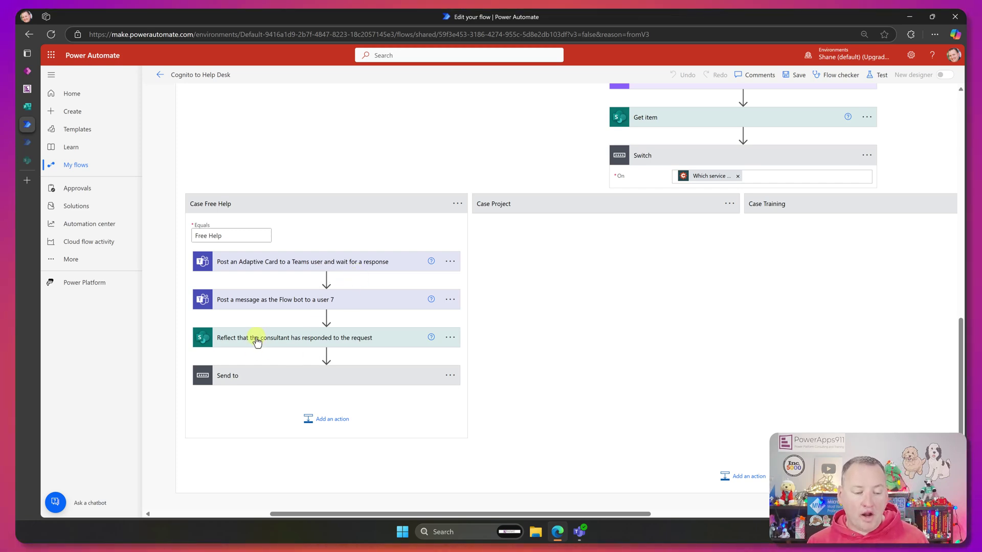
Expand the Send to switch within Case Free Help and examine its first three cases, including the Customer case's email and Teams actions
{"action": "left_click", "coordinate": [322, 379]}
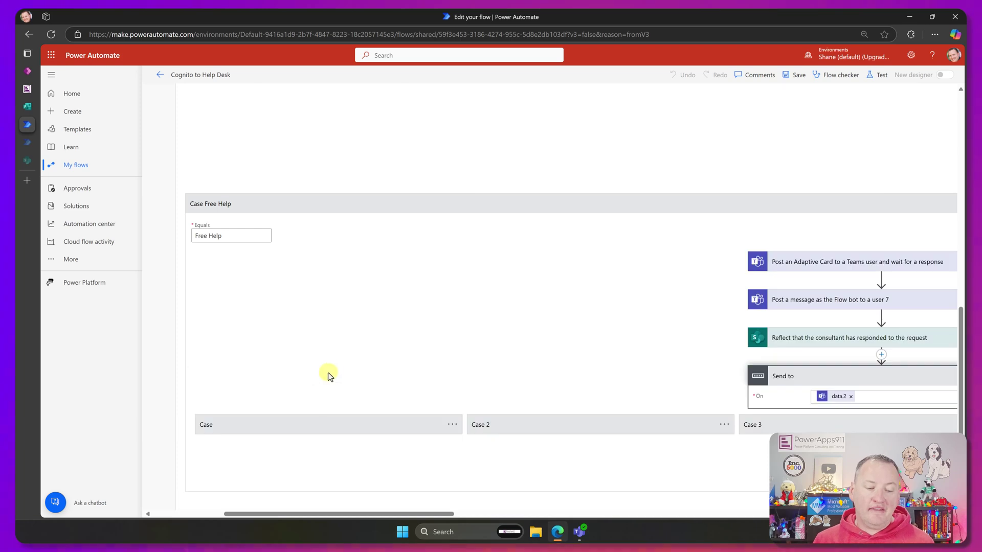
{"action": "left_click_drag", "start_coordinate": [296, 515], "coordinate": [278, 511]}
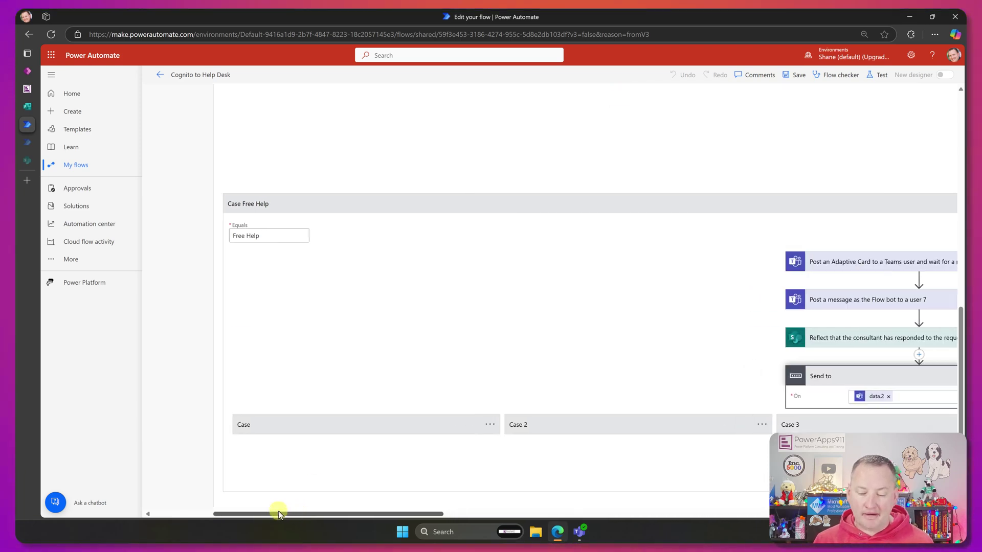
{"action": "left_click", "coordinate": [331, 425]}
{"action": "scroll", "coordinate": [378, 374], "scroll_direction": "down", "scroll_amount": 3}
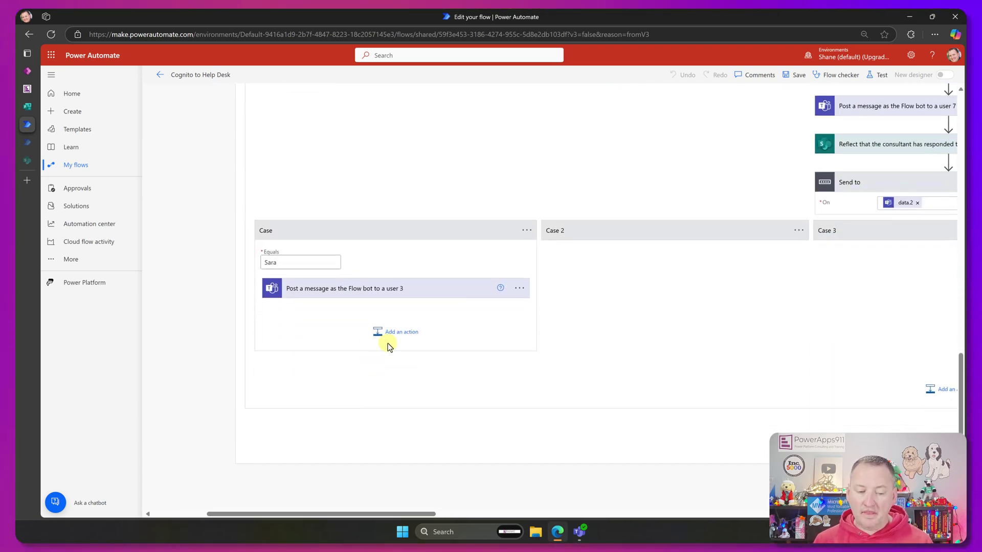
{"action": "left_click", "coordinate": [630, 233]}
{"action": "left_click_drag", "start_coordinate": [339, 518], "coordinate": [465, 375]}
{"action": "left_click", "coordinate": [418, 237]}
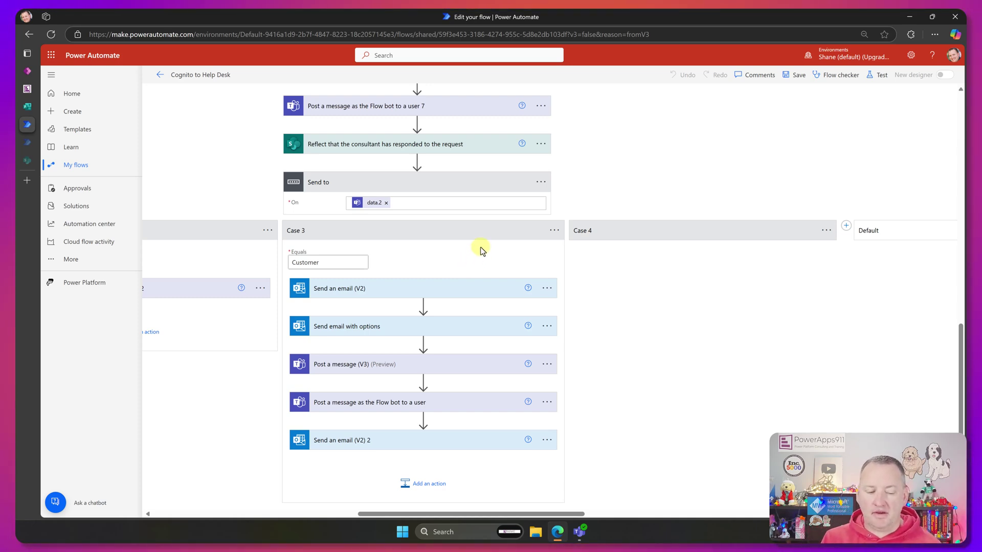
{"action": "scroll", "coordinate": [480, 247], "scroll_direction": "down", "scroll_amount": 1}
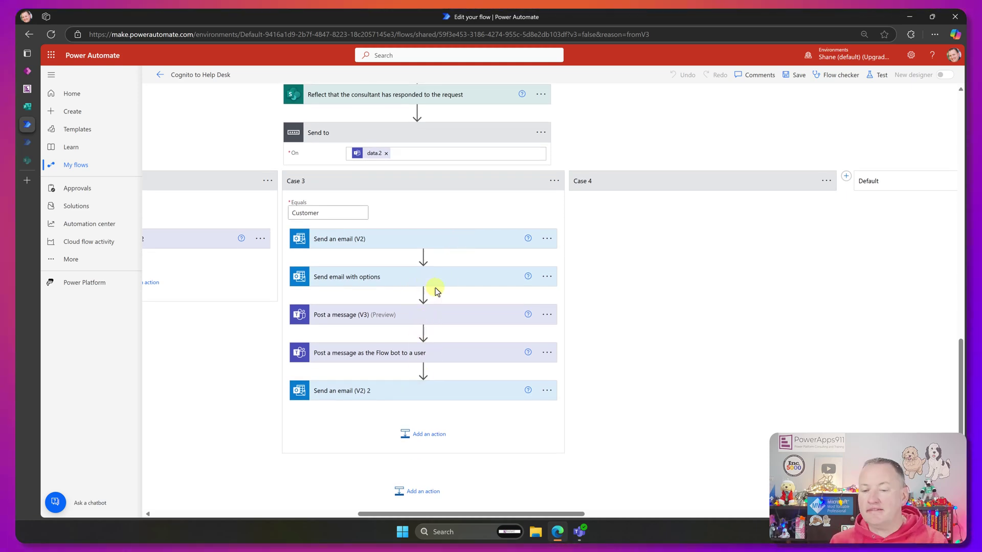
Collapse Case Free Help, view the Switch's Project and Training cases, and return to the start of the flow
{"action": "scroll", "coordinate": [511, 250], "scroll_direction": "up", "scroll_amount": 1}
{"action": "scroll", "coordinate": [541, 235], "scroll_direction": "up", "scroll_amount": 4}
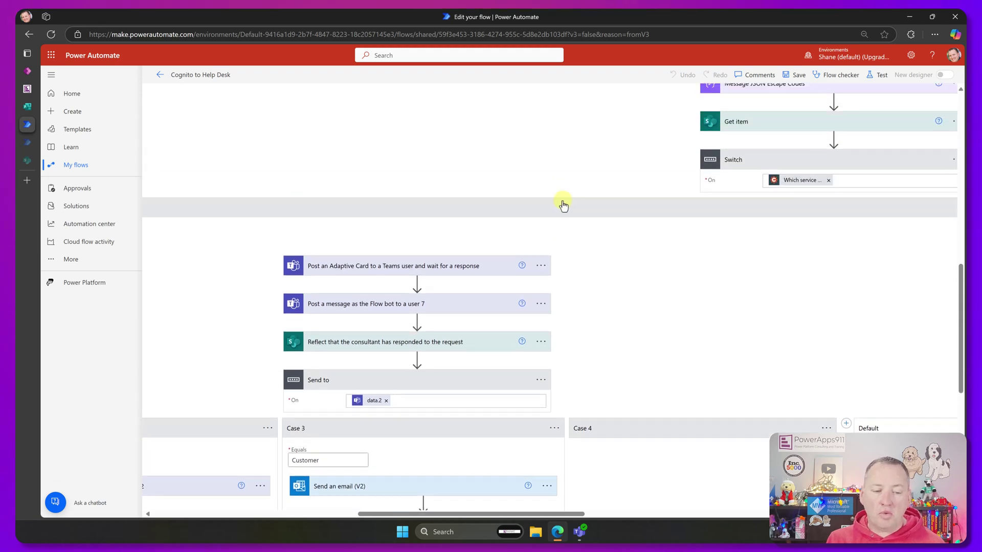
{"action": "left_click", "coordinate": [599, 215]}
{"action": "left_click_drag", "start_coordinate": [530, 514], "coordinate": [410, 505]}
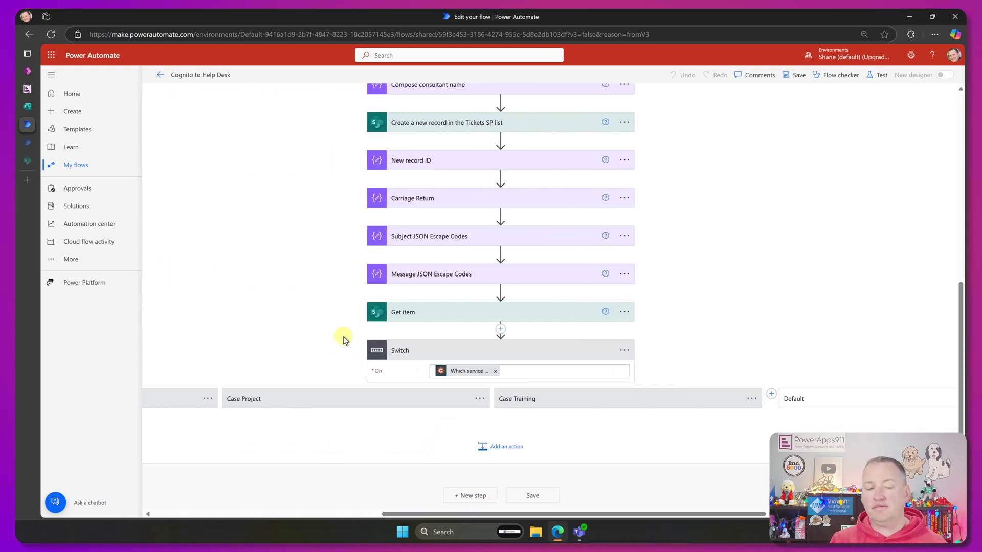
{"action": "scroll", "coordinate": [343, 337], "scroll_direction": "up", "scroll_amount": 6}
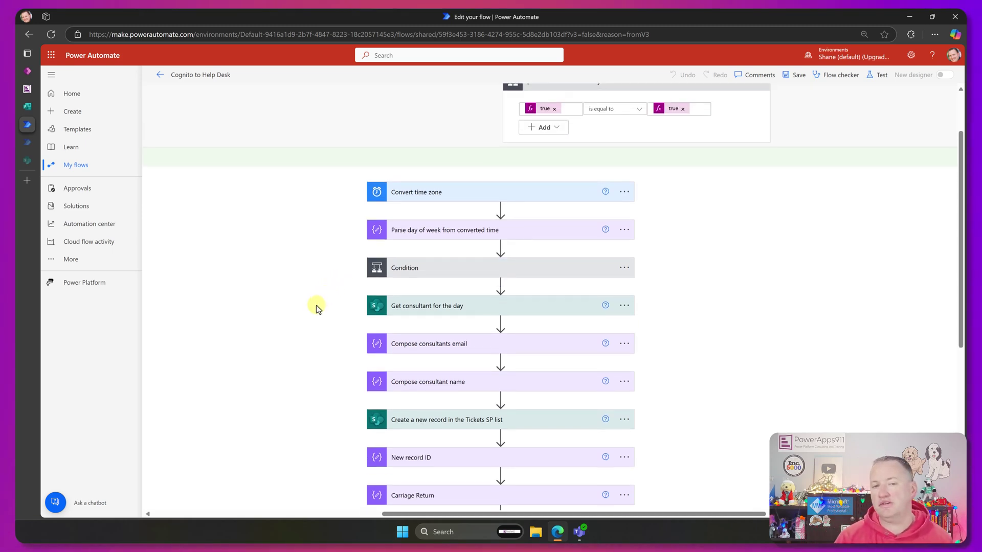
{"action": "scroll", "coordinate": [358, 292], "scroll_direction": "up", "scroll_amount": 2}
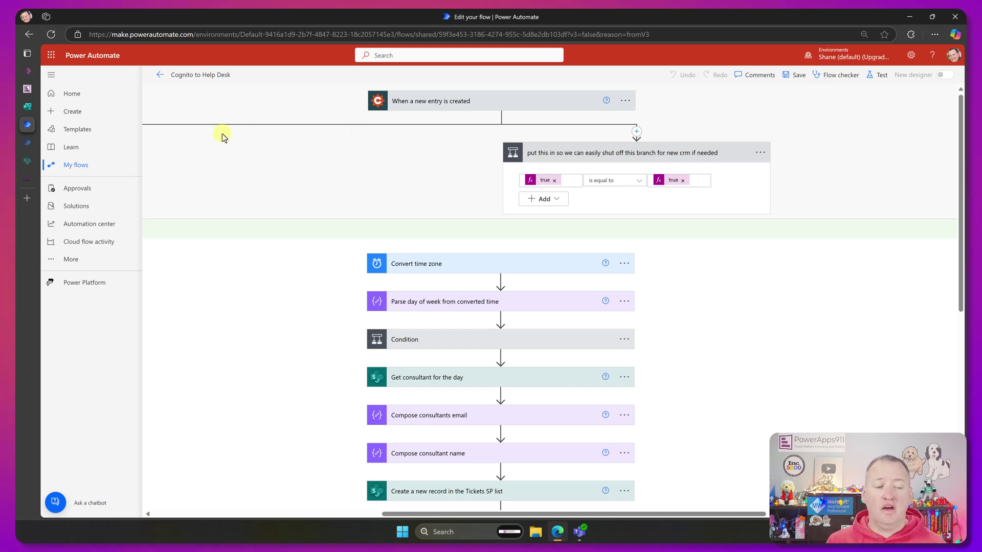
Switch to the PowerApps911 training website
{"action": "left_click", "coordinate": [27, 178]}
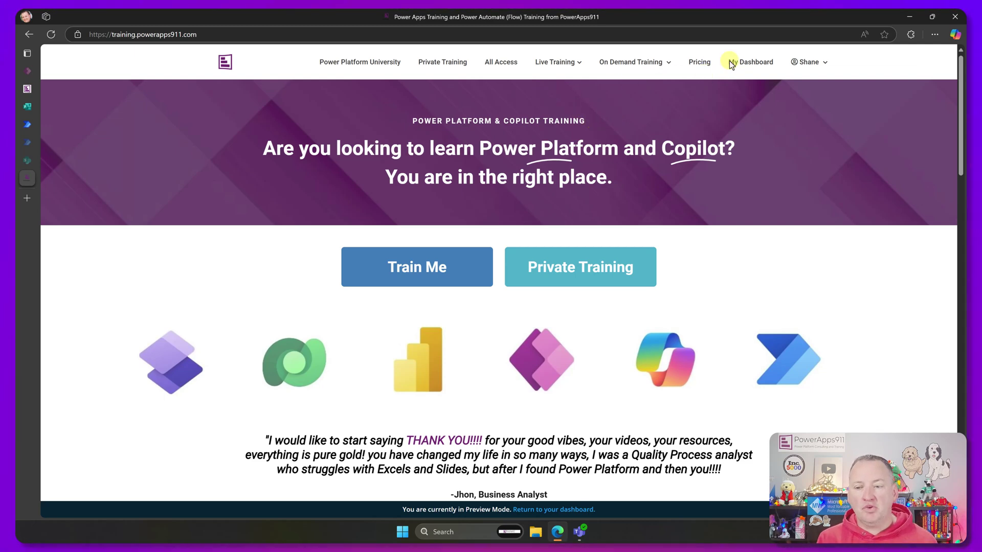
Open the Office Hours course from the training dashboard and view its lesson Get an invite for Office Hours
{"action": "left_click", "coordinate": [750, 63]}
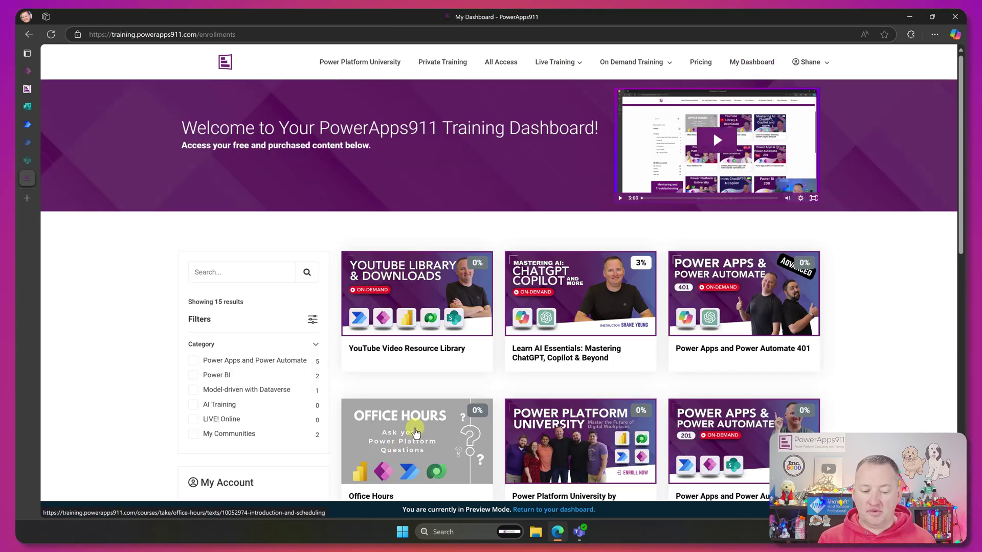
{"action": "left_click", "coordinate": [415, 434]}
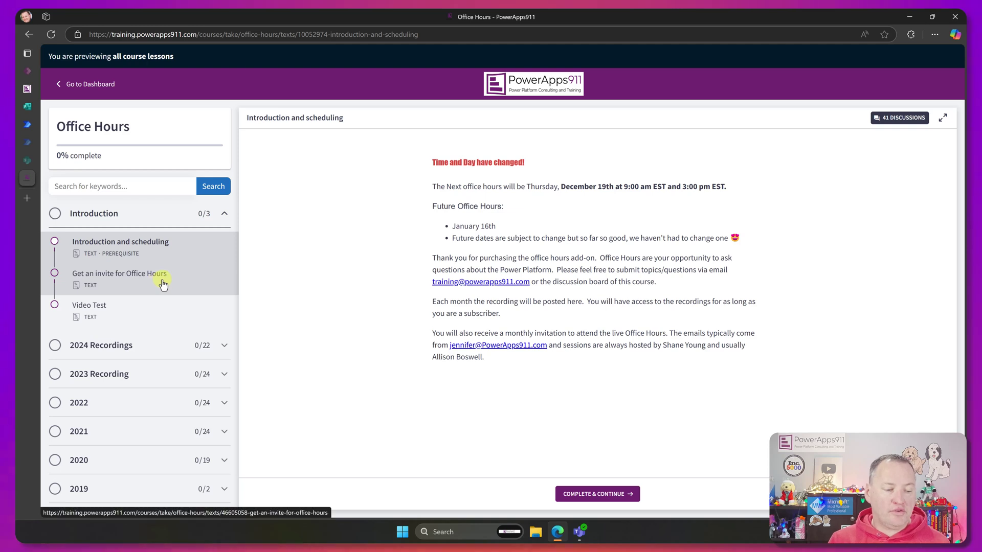
{"action": "left_click", "coordinate": [162, 285]}
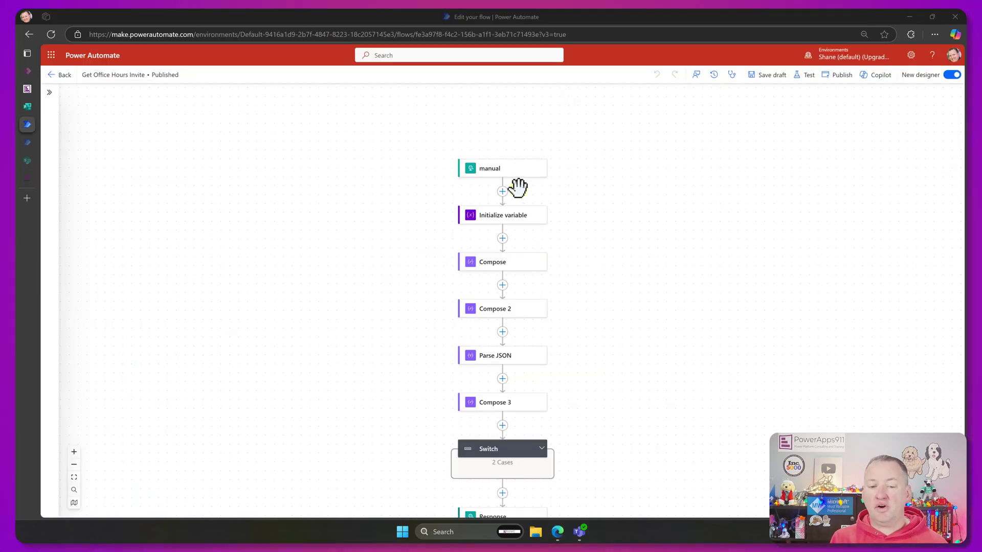
Examine the manual trigger of the Get Office Hours Invite flow, and expand the Switch and its first case
{"action": "left_click", "coordinate": [513, 173]}
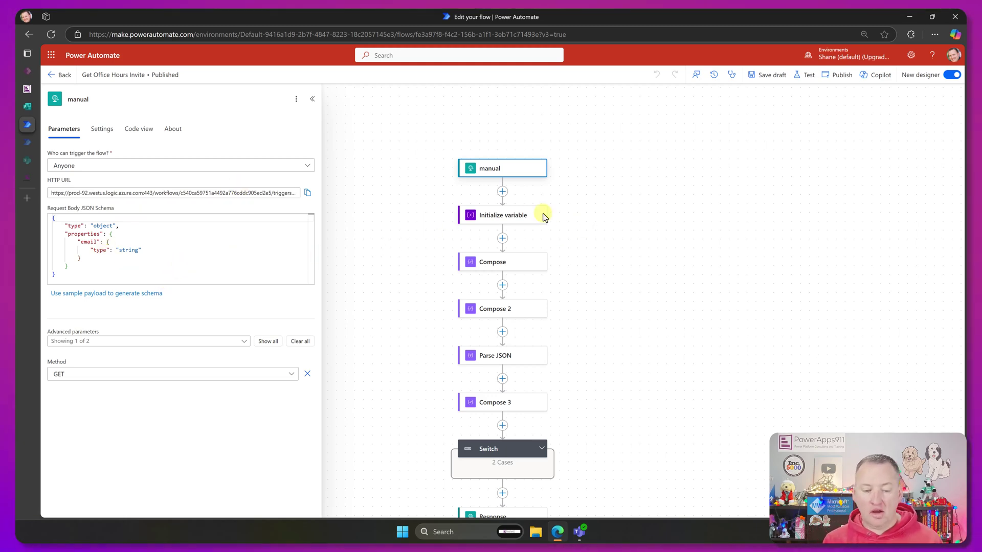
{"action": "scroll", "coordinate": [552, 287], "scroll_direction": "down", "scroll_amount": 3}
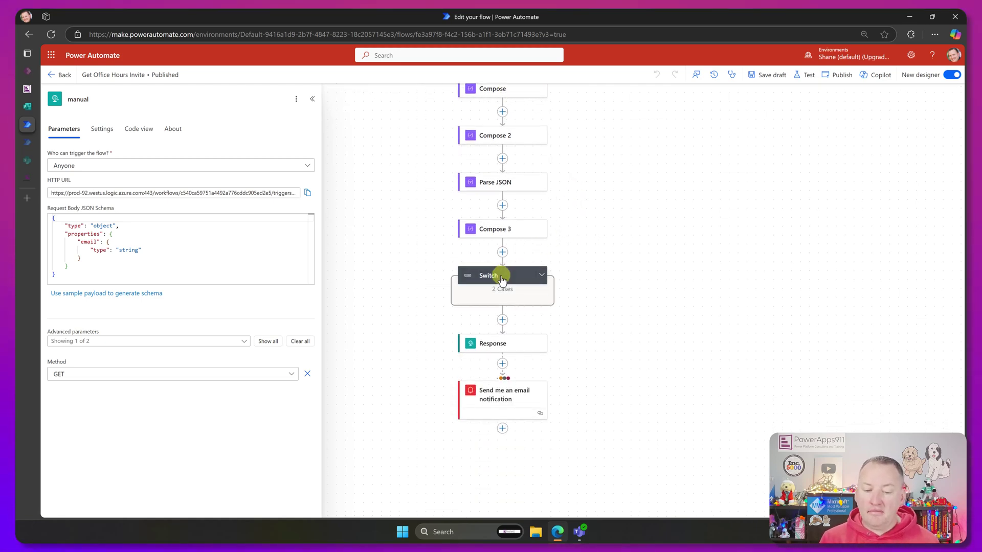
{"action": "left_click", "coordinate": [503, 279]}
{"action": "left_click", "coordinate": [509, 281]}
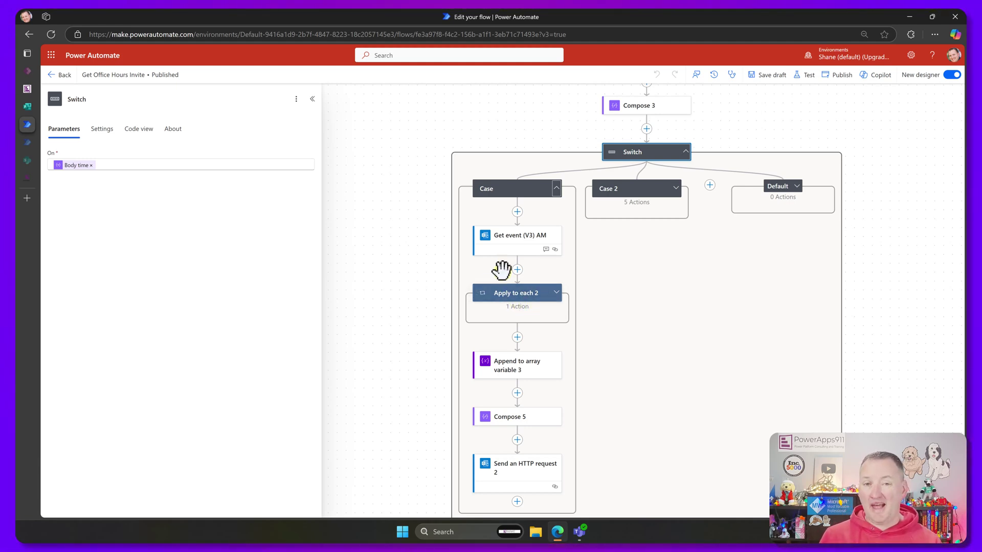
Examine the first case's actions and the parameters of Send an HTTP request 2, and return to the manual trigger
{"action": "scroll", "coordinate": [519, 225], "scroll_direction": "down", "scroll_amount": 1}
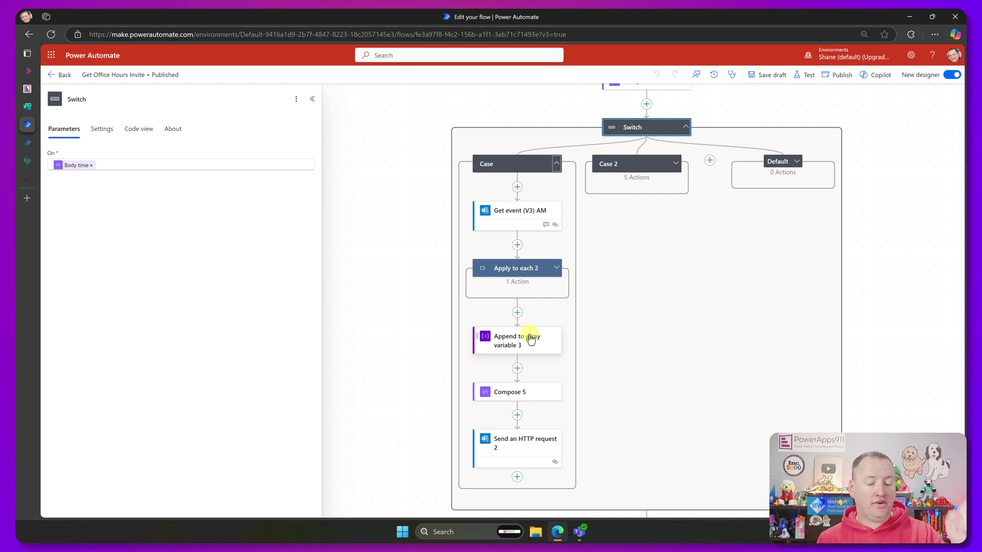
{"action": "scroll", "coordinate": [521, 306], "scroll_direction": "down", "scroll_amount": 1}
{"action": "left_click", "coordinate": [532, 414]}
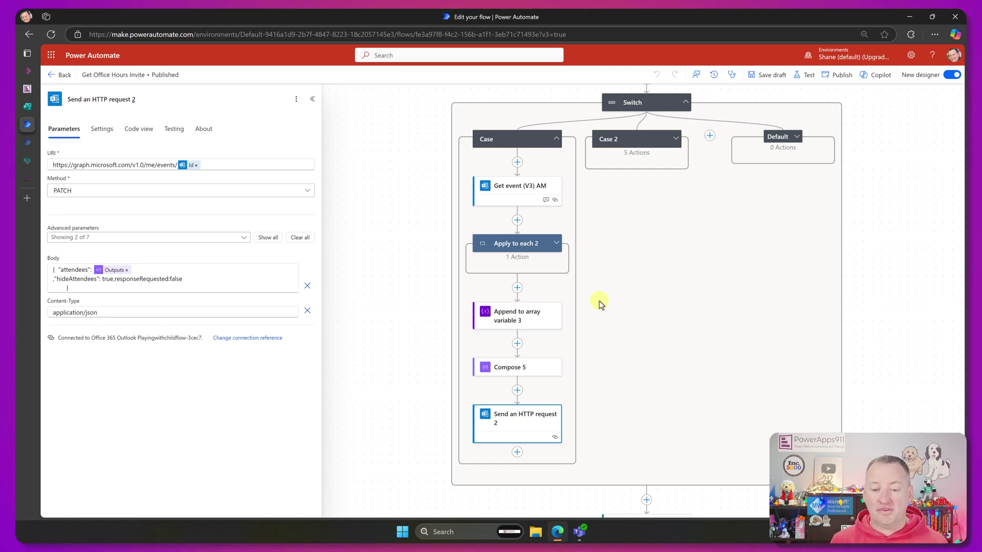
{"action": "scroll", "coordinate": [599, 235], "scroll_direction": "up", "scroll_amount": 7}
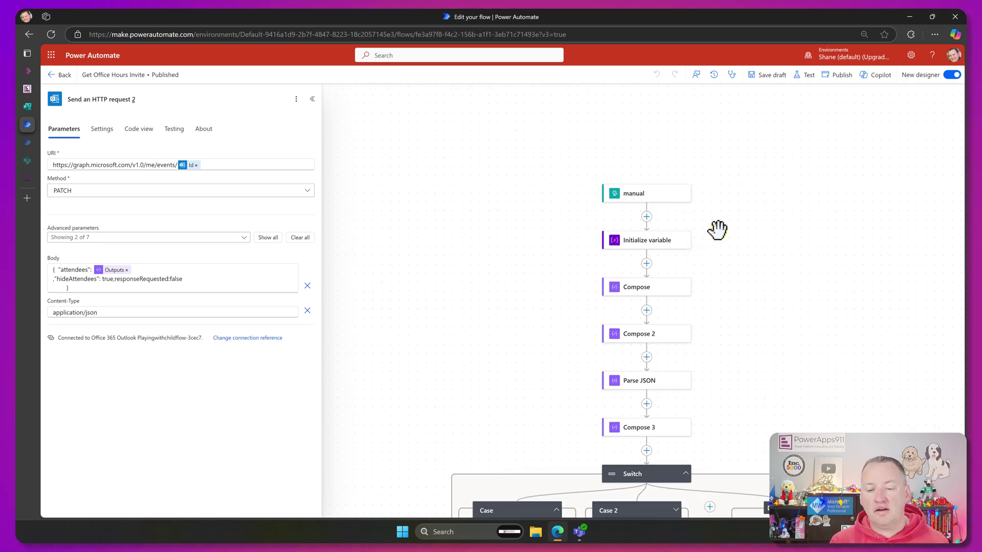
{"action": "left_click", "coordinate": [652, 194]}
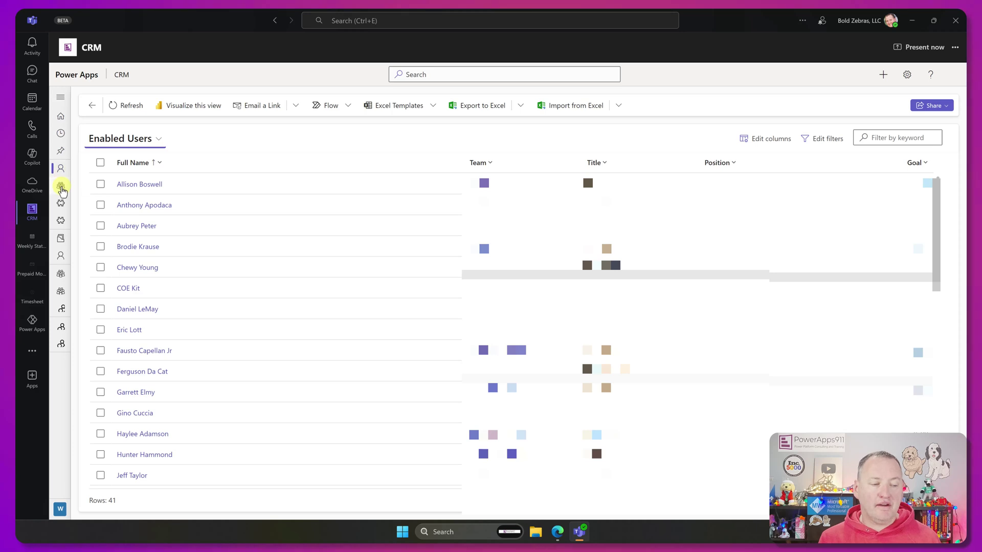
View the Active Teams and Active Team Assignments lists in the CRM app, and open the table that follows them
{"action": "left_click", "coordinate": [61, 187]}
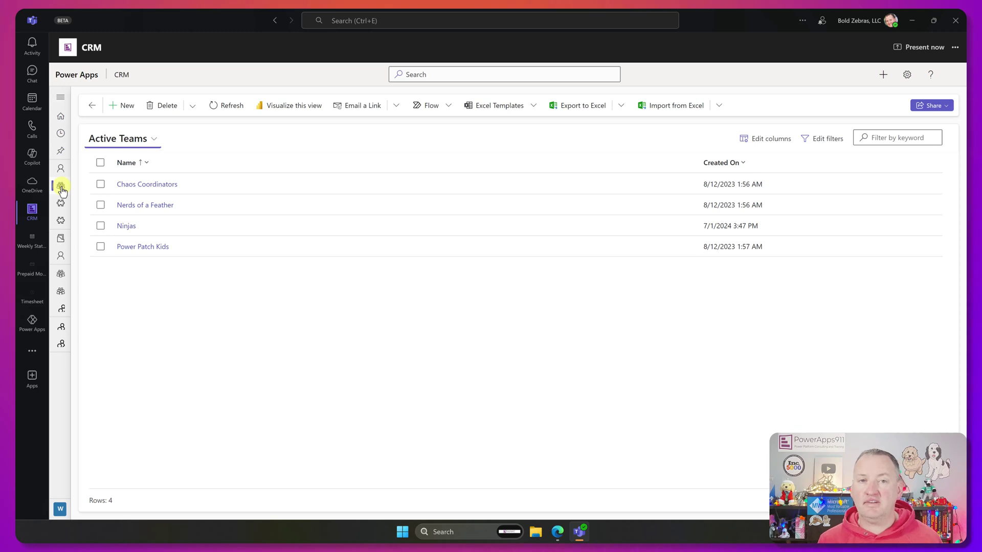
{"action": "left_click", "coordinate": [61, 203]}
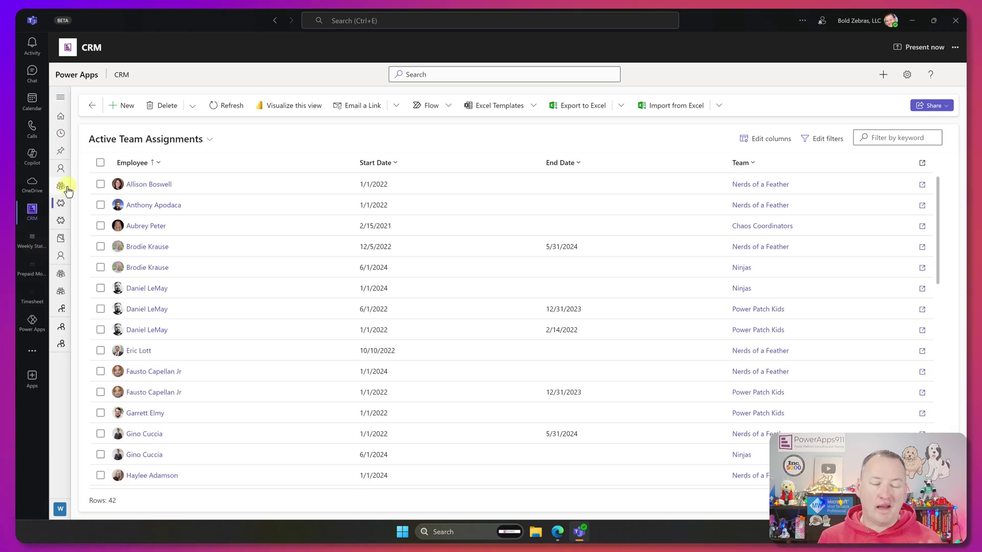
{"action": "left_click", "coordinate": [62, 220]}
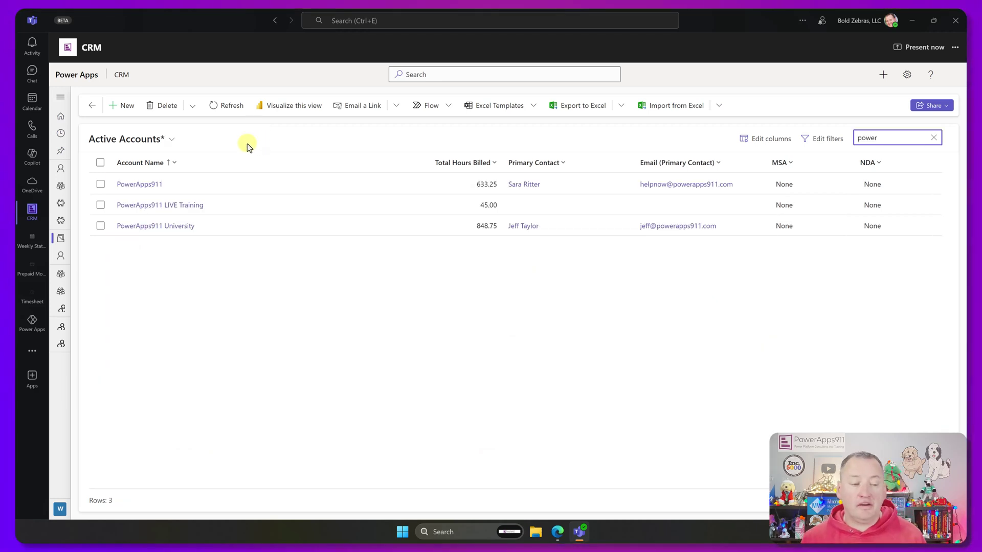
Open the PowerApps911 account and view its Opportunities, Timesheets, Project Statuses and Details
{"action": "left_click", "coordinate": [136, 189]}
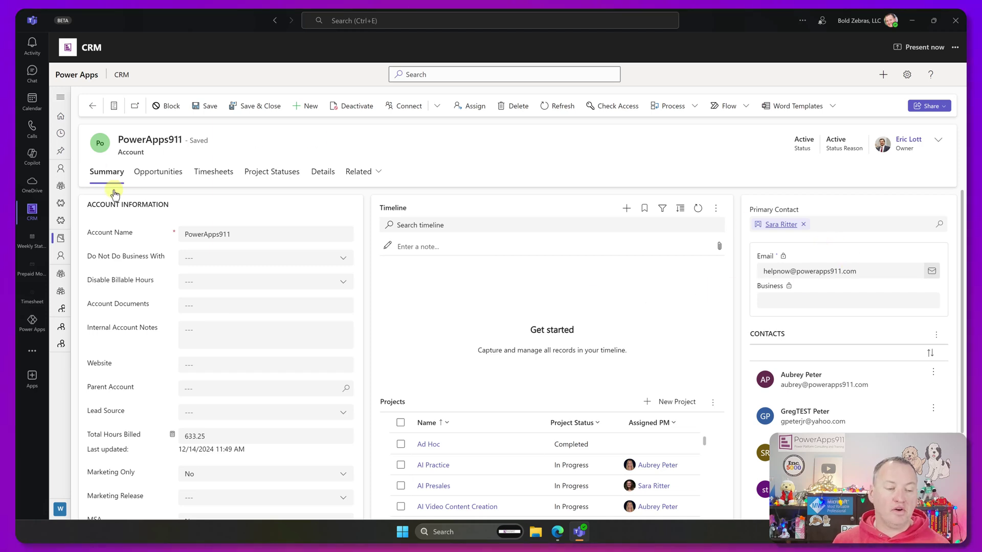
{"action": "left_click", "coordinate": [158, 172]}
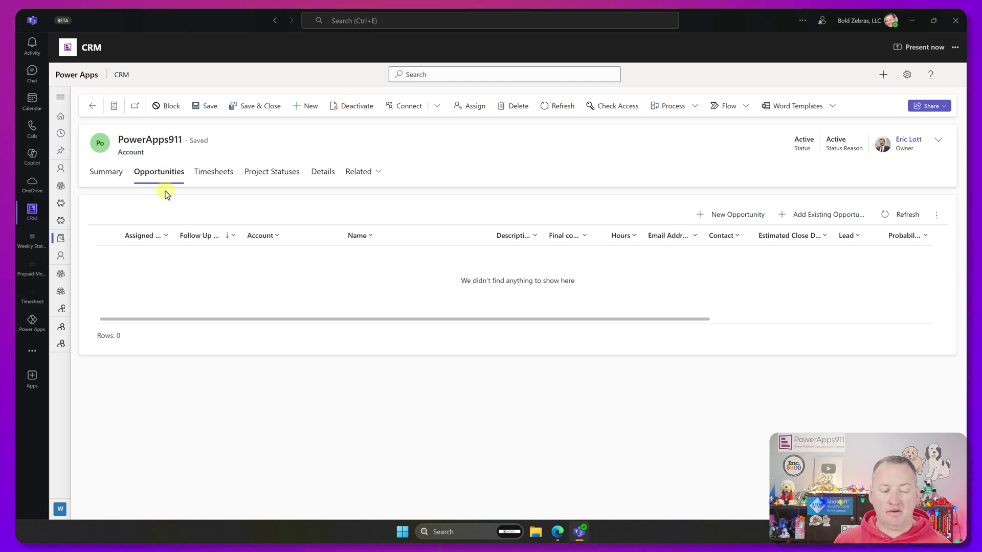
{"action": "left_click", "coordinate": [214, 172]}
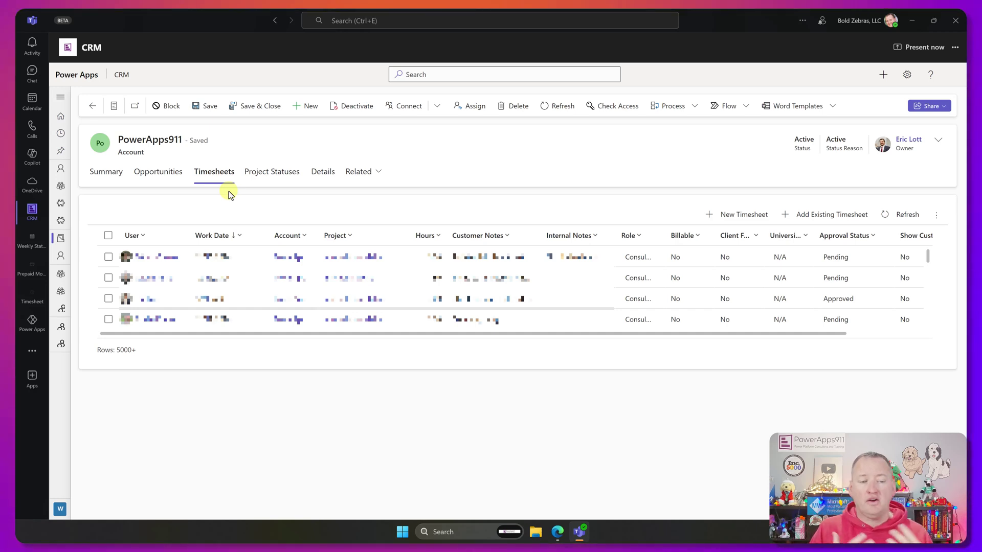
{"action": "left_click", "coordinate": [255, 175]}
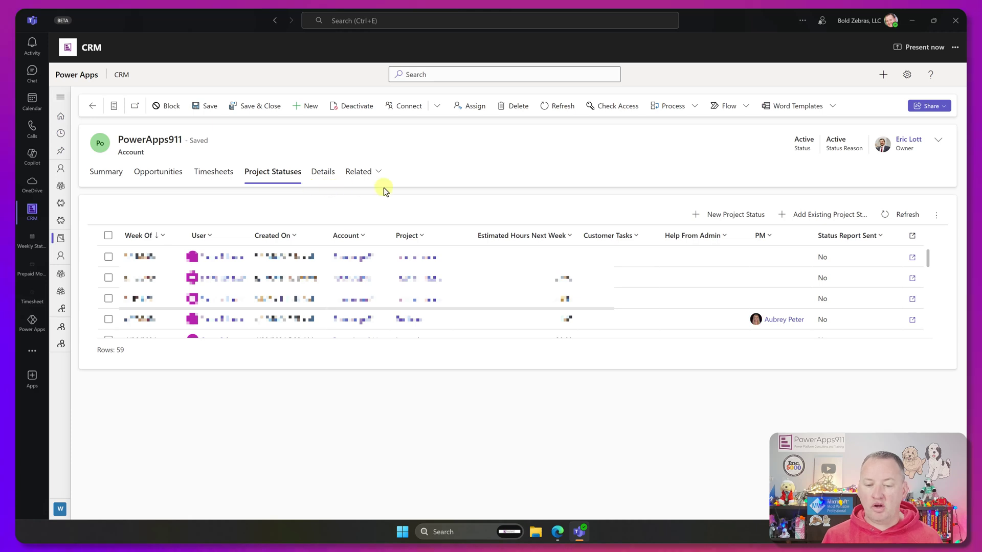
{"action": "left_click", "coordinate": [323, 176]}
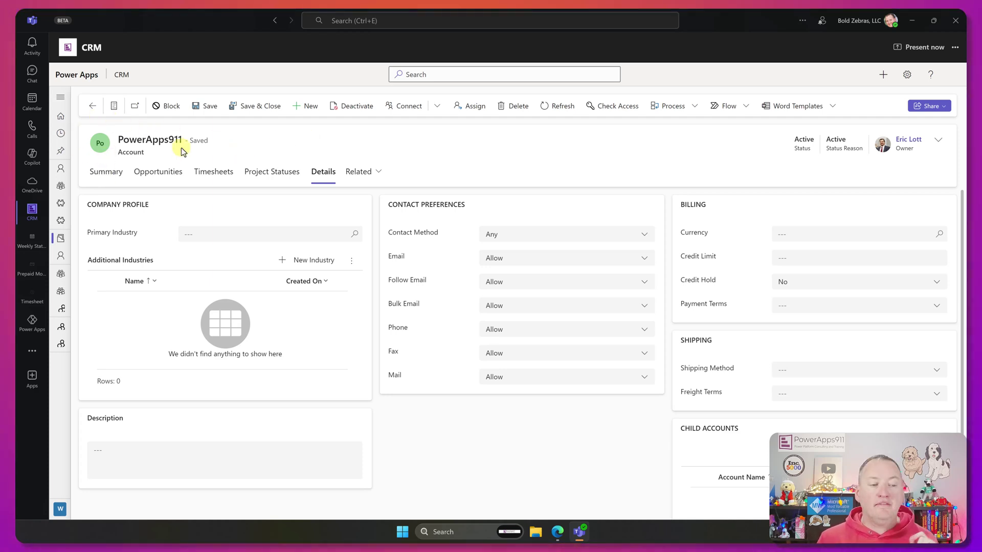
Browse the CRM's Active Contacts, Active Projects, My Time Entries, Active Leads and Opportunities Summary lists
{"action": "left_click", "coordinate": [60, 254]}
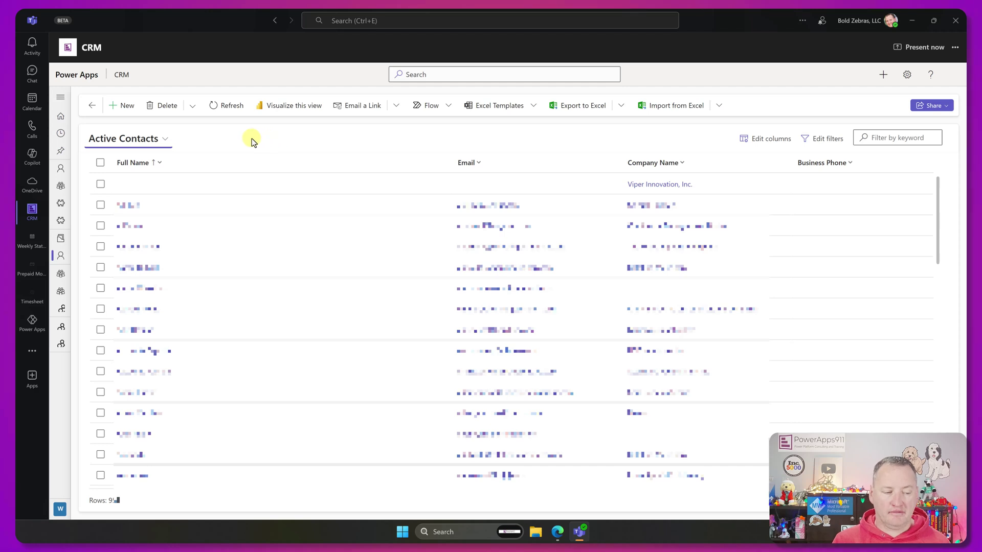
{"action": "left_click", "coordinate": [59, 277]}
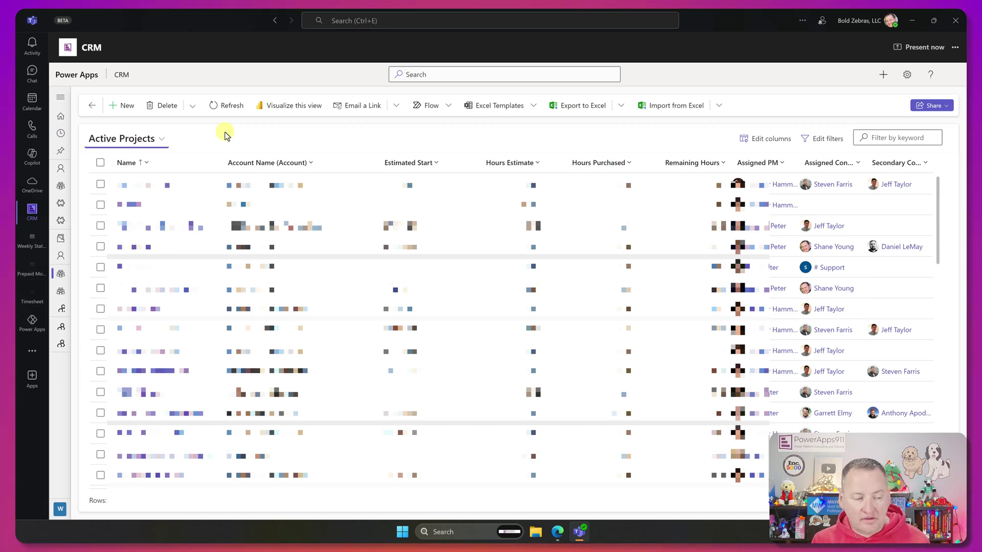
{"action": "left_click", "coordinate": [61, 291]}
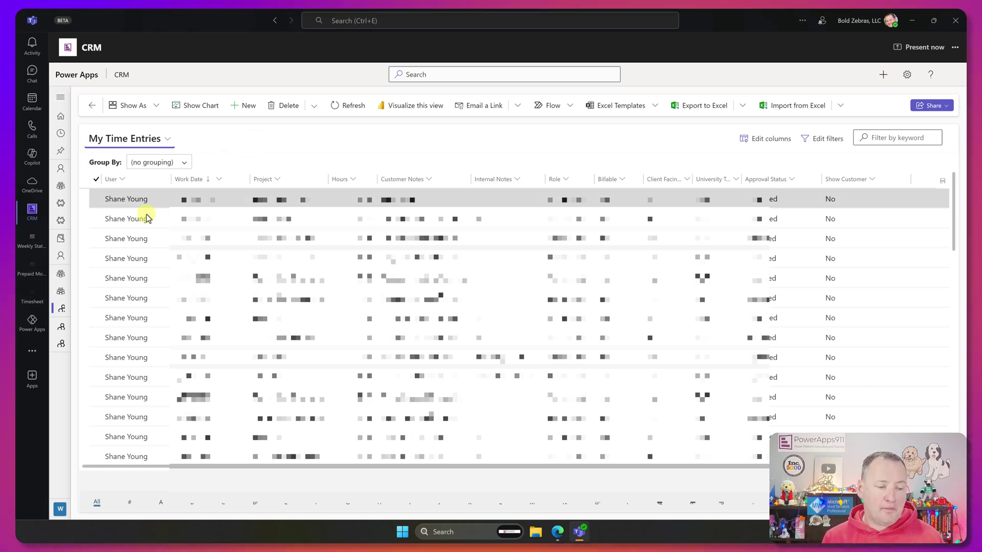
{"action": "left_click", "coordinate": [61, 329]}
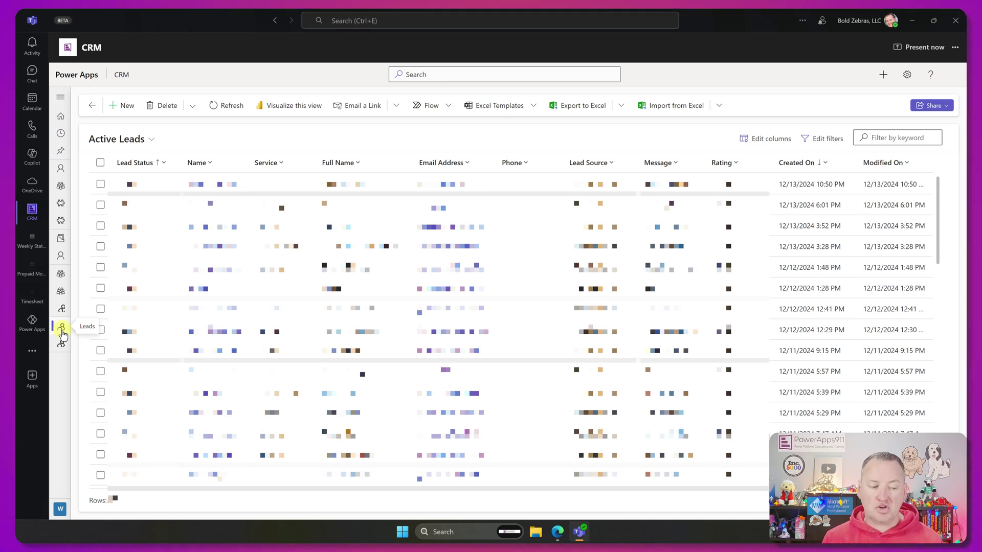
{"action": "left_click", "coordinate": [61, 345]}
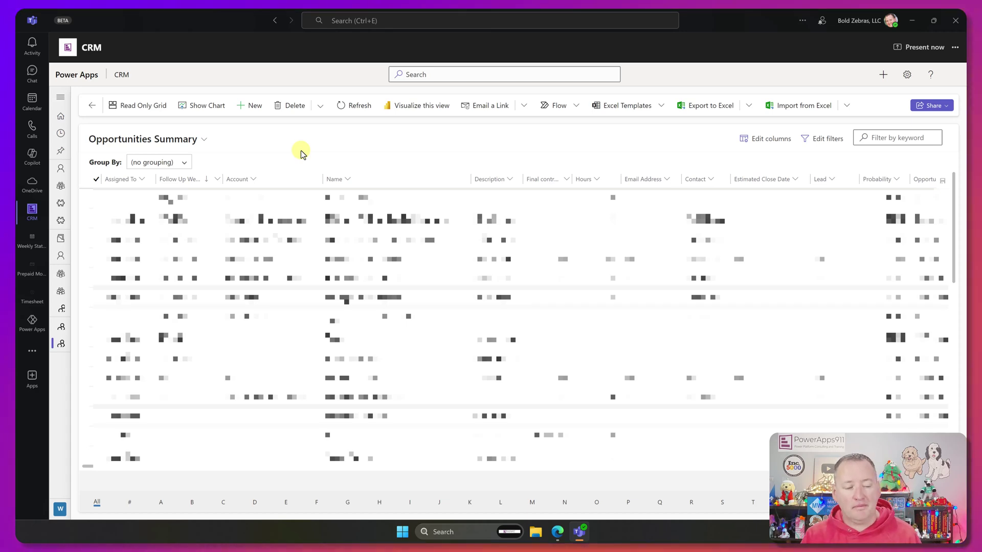
Switch to the Power Apps maker portal and create a blank canvas app named dgerge in Tablet format
{"action": "key", "text": "alt+Tab"}
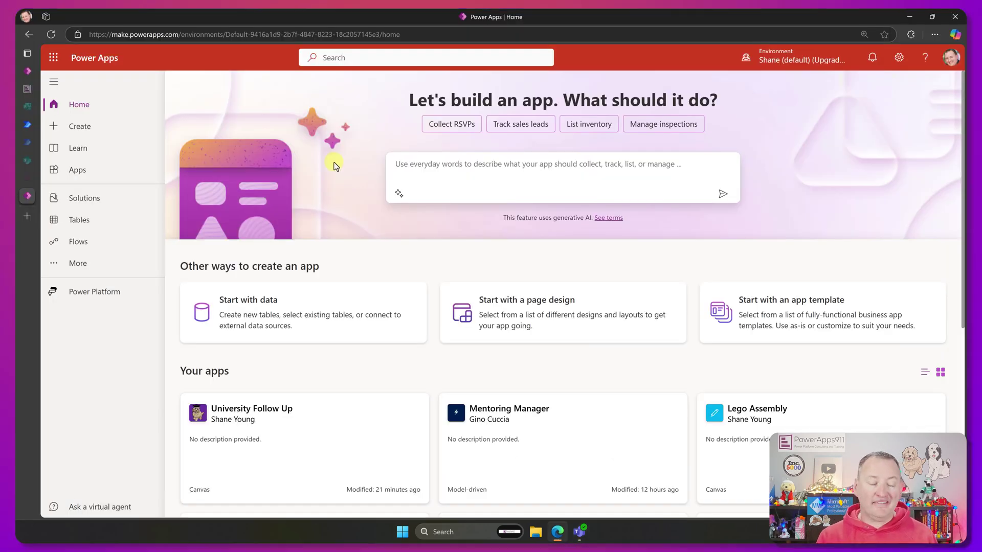
{"action": "left_click", "coordinate": [86, 126]}
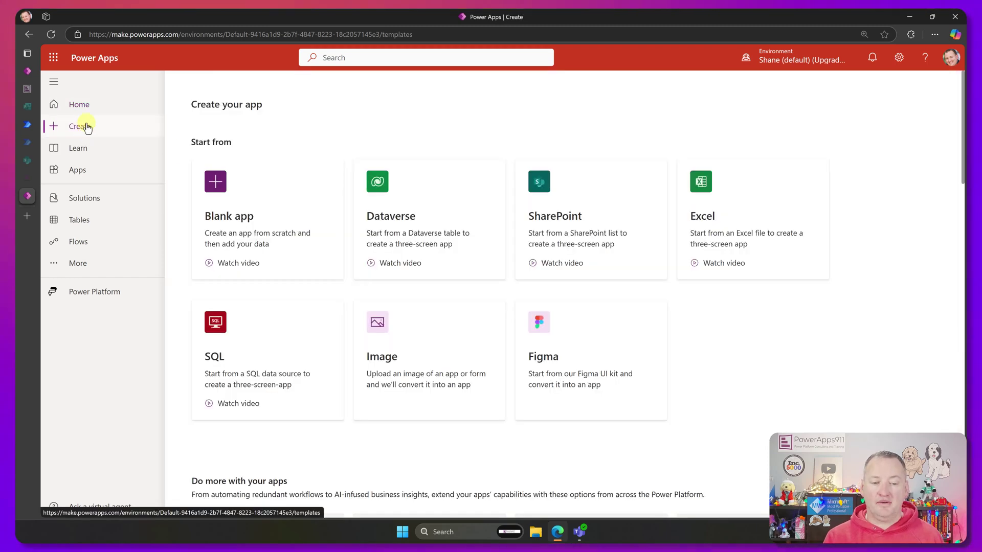
{"action": "left_click", "coordinate": [276, 204]}
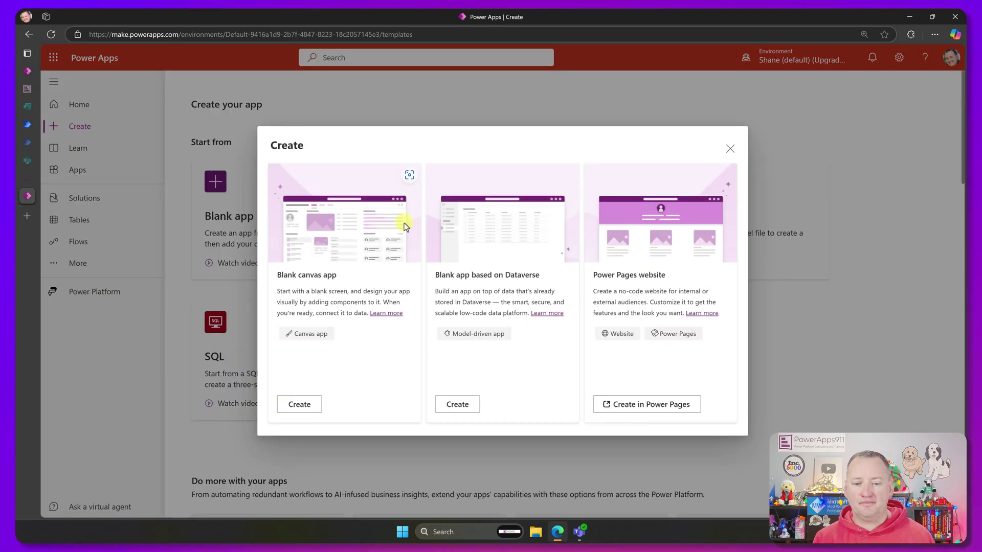
{"action": "left_click", "coordinate": [288, 404]}
{"action": "left_click", "coordinate": [550, 191]}
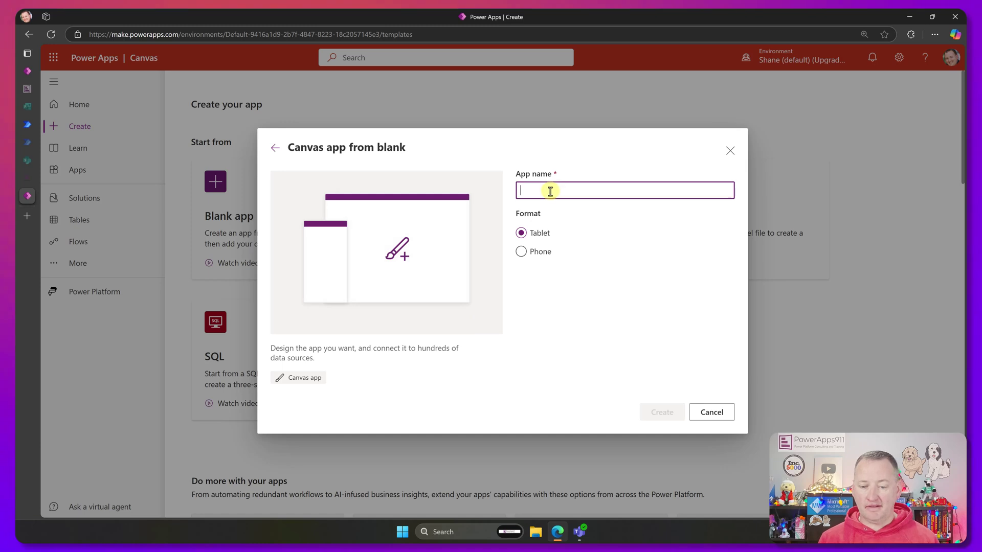
{"action": "type", "text": "dgerge"}
{"action": "left_click", "coordinate": [664, 412]}
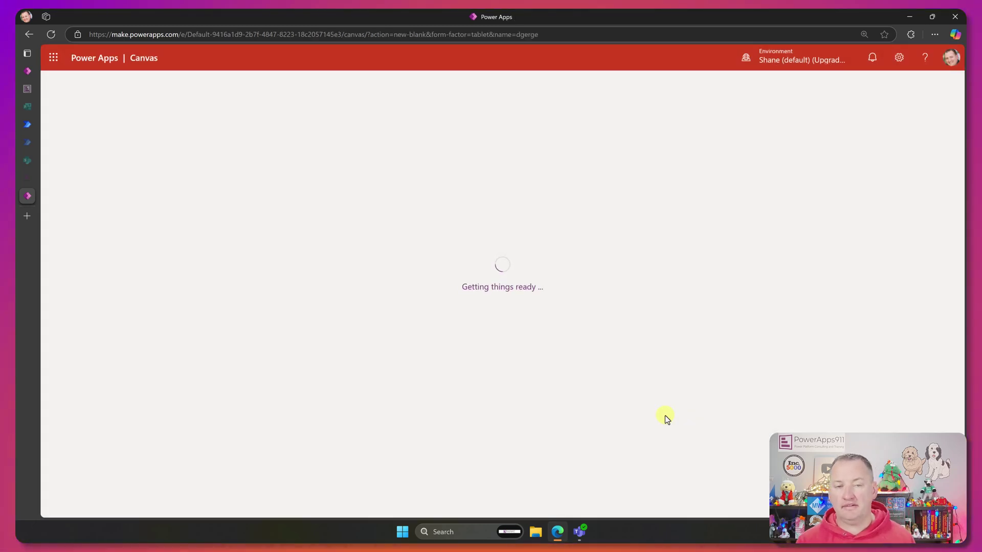